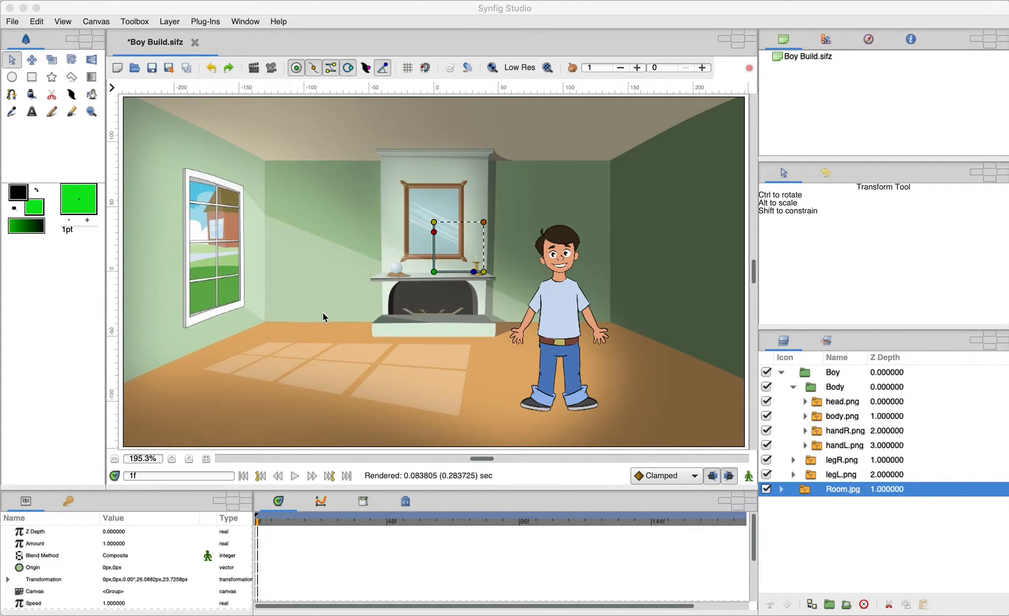
Turn on animate editing mode for the canvas
{"action": "left_click", "coordinate": [748, 477]}
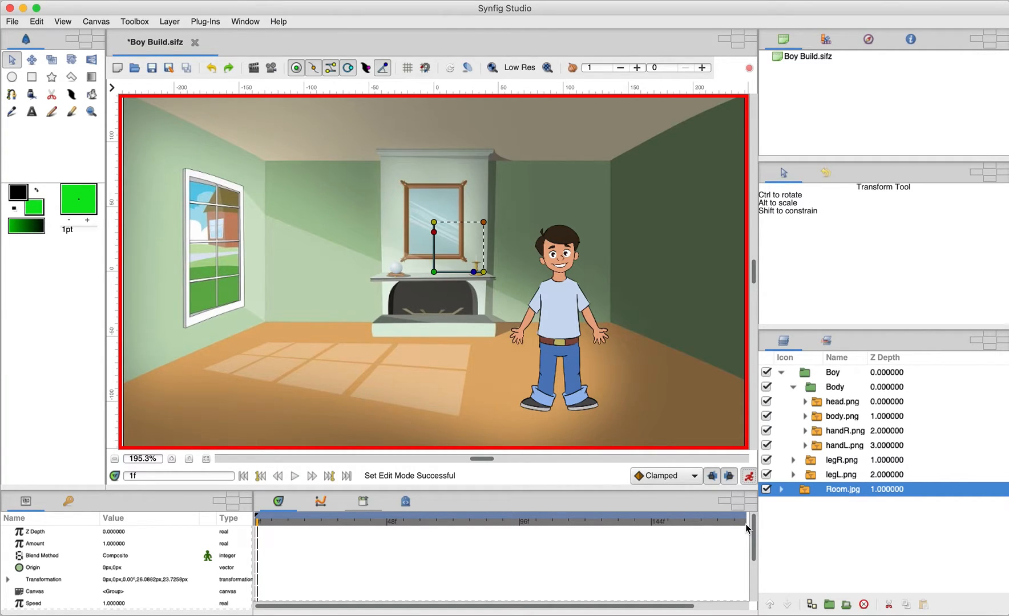
{"action": "left_click_drag", "start_coordinate": [546, 610], "coordinate": [500, 606]}
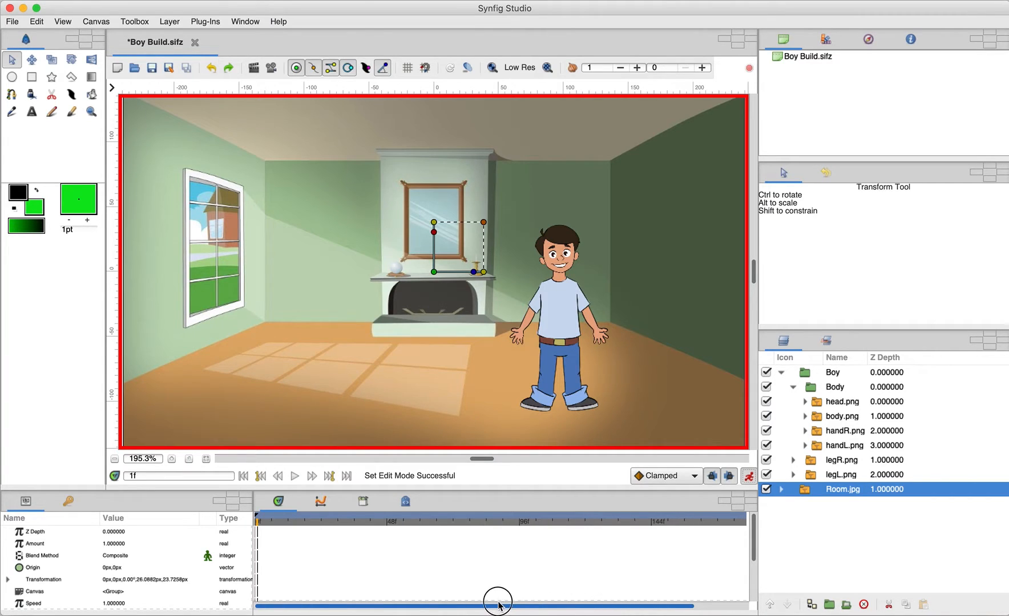
Set the canvas end time to 300 frames in the canvas properties and apply it
{"action": "left_click", "coordinate": [107, 23]}
{"action": "left_click", "coordinate": [110, 39]}
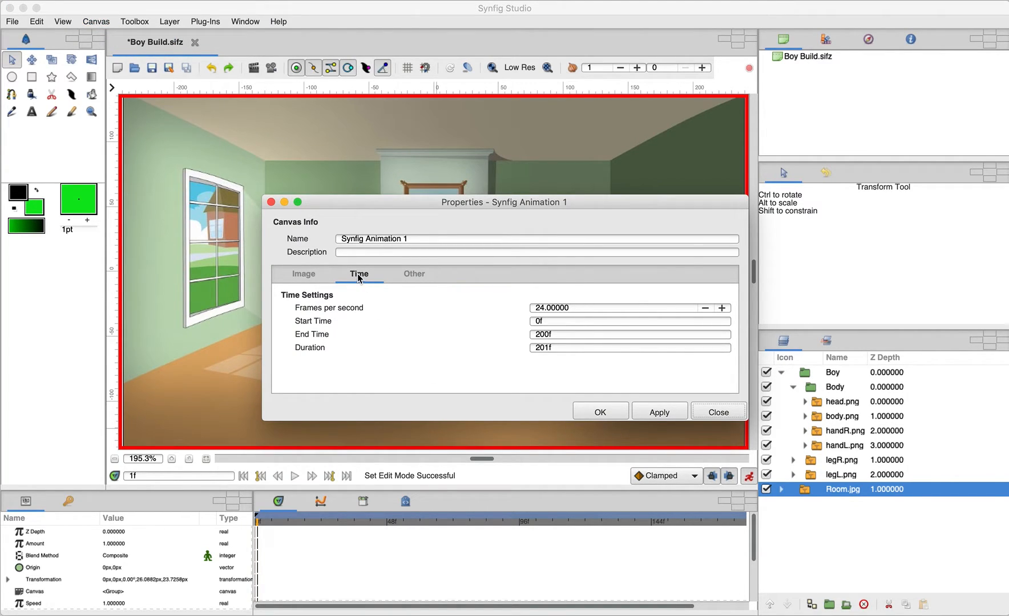
{"action": "left_click", "coordinate": [307, 277]}
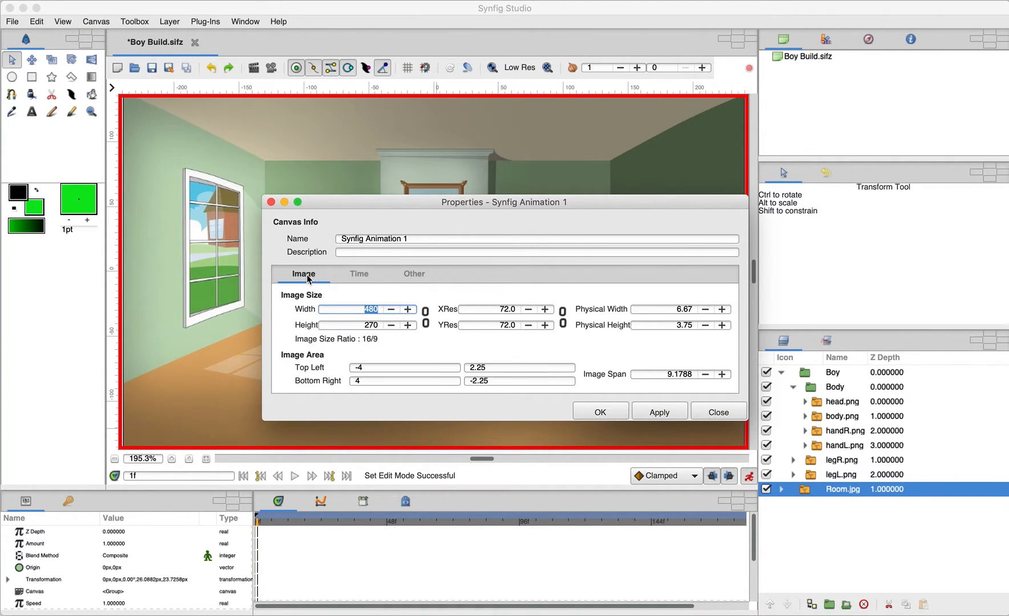
{"action": "left_click", "coordinate": [360, 278]}
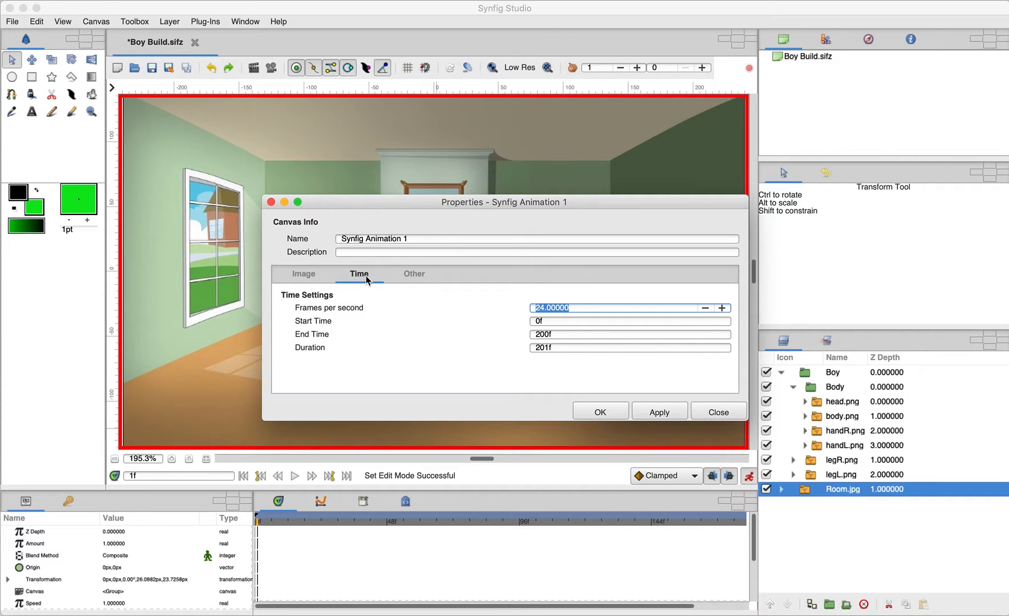
{"action": "double_click", "coordinate": [551, 336]}
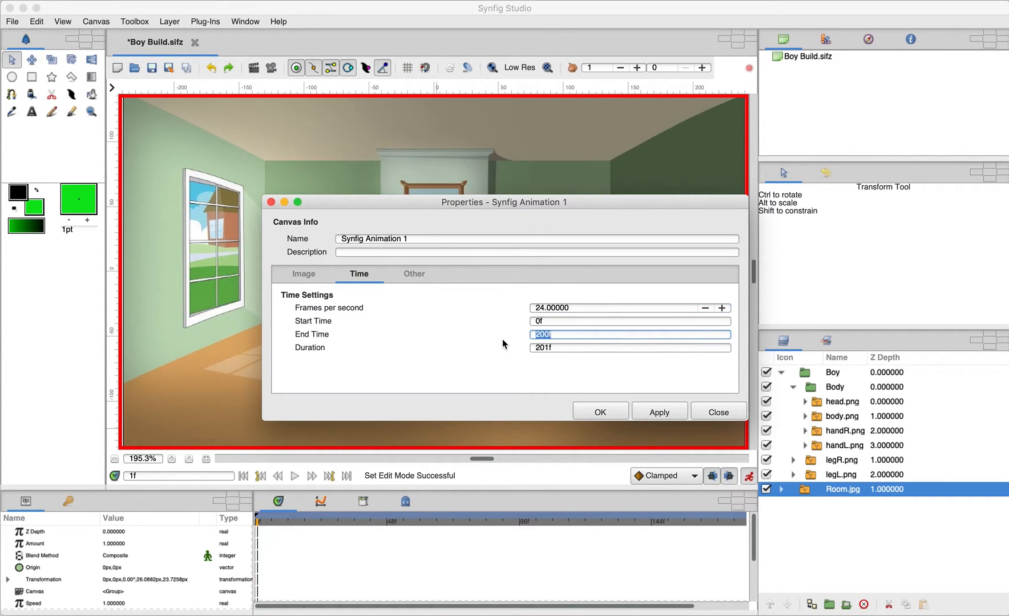
{"action": "type", "text": "300"}
{"action": "left_click", "coordinate": [664, 414]}
{"action": "left_click", "coordinate": [616, 418]}
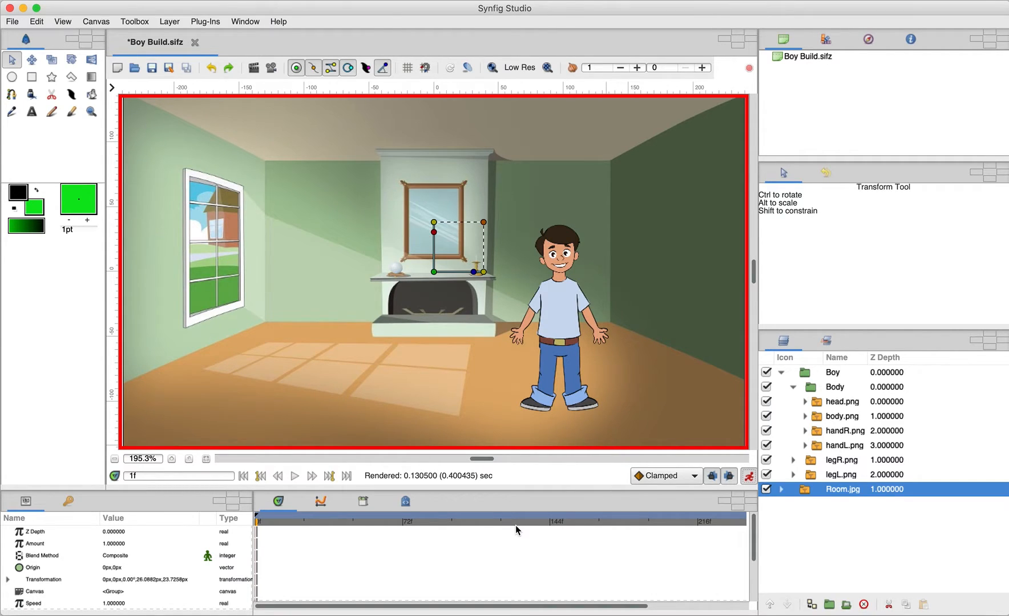
Select the head.png layer and move the playhead to frame 10
{"action": "left_click_drag", "start_coordinate": [563, 606], "coordinate": [532, 610]}
{"action": "left_click", "coordinate": [64, 22]}
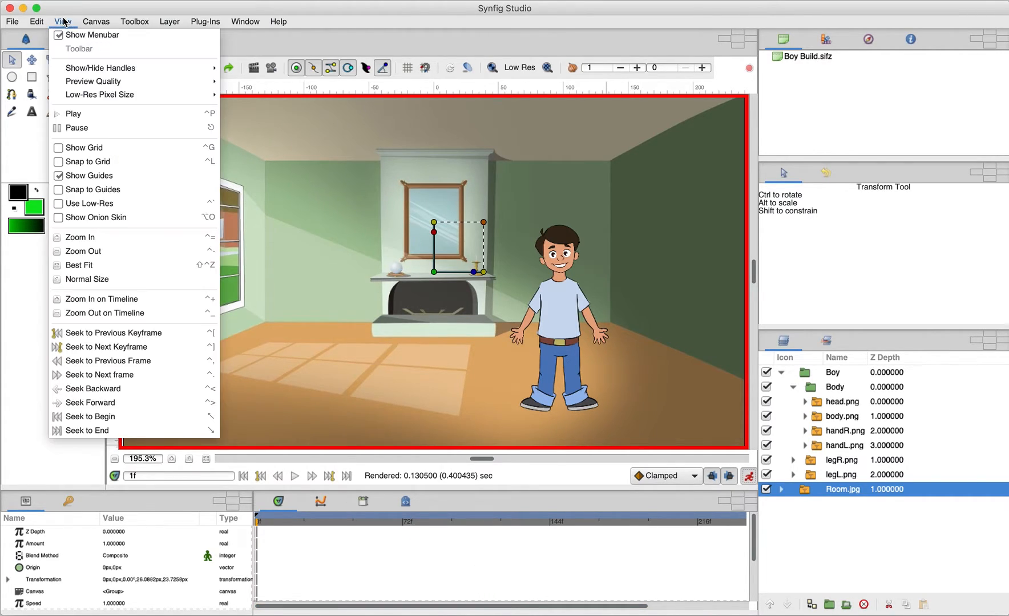
{"action": "left_click", "coordinate": [118, 299]}
{"action": "left_click_drag", "start_coordinate": [465, 614], "coordinate": [367, 612]}
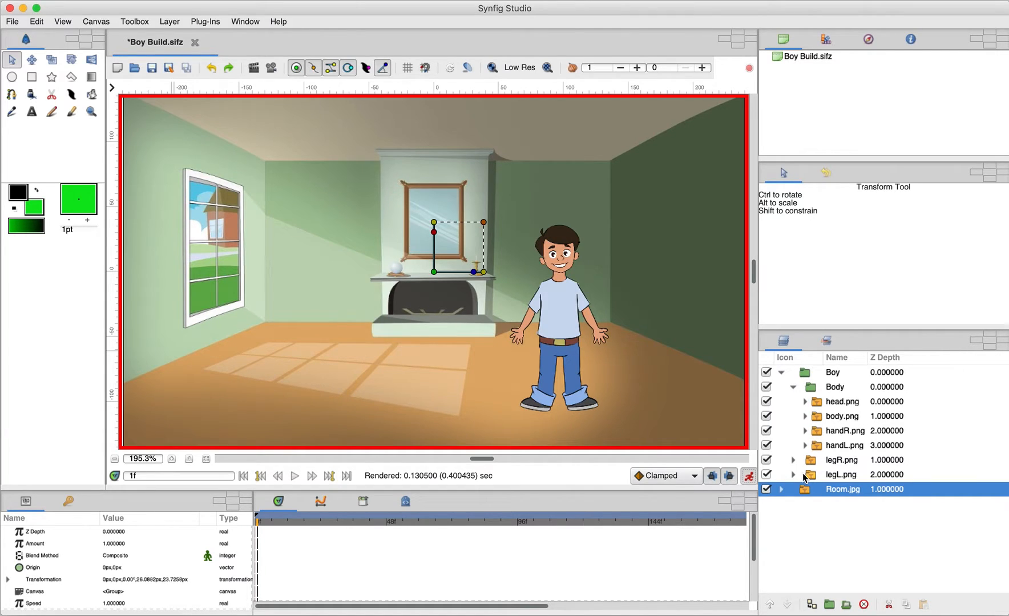
{"action": "left_click", "coordinate": [817, 405]}
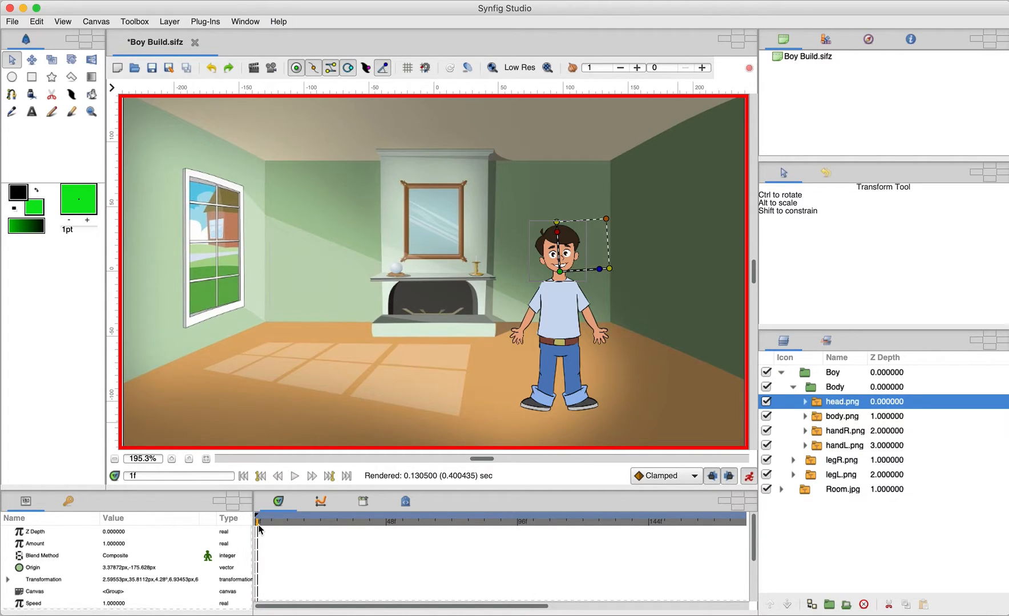
{"action": "left_click_drag", "start_coordinate": [259, 522], "coordinate": [279, 523]}
{"action": "left_click_drag", "start_coordinate": [281, 522], "coordinate": [283, 524]}
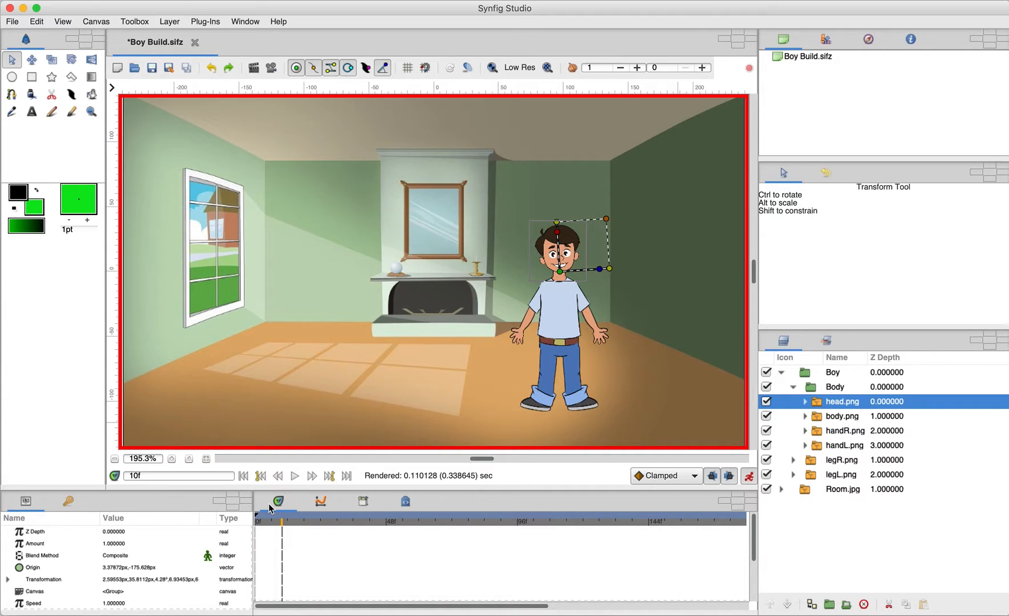
Step the playhead forwards and backwards one frame at a time, ending back on frame 10
{"action": "key", "text": "ctrl+period"}
{"action": "key", "text": "ctrl+period"}
{"action": "key", "text": "ctrl+period"}
{"action": "key", "text": "ctrl+period"}
{"action": "key", "text": "ctrl+comma"}
{"action": "key", "text": "ctrl+comma"}
{"action": "key", "text": "ctrl+comma"}
{"action": "key", "text": "ctrl+comma"}
{"action": "key", "text": "ctrl+period"}
{"action": "key", "text": "ctrl+period"}
{"action": "key", "text": "ctrl+period"}
{"action": "key", "text": "ctrl+period"}
{"action": "key", "text": "ctrl+period"}
{"action": "key", "text": "ctrl+period"}
{"action": "key", "text": "ctrl+period"}
{"action": "key", "text": "ctrl+period"}
{"action": "key", "text": "ctrl+comma"}
{"action": "key", "text": "ctrl+comma"}
{"action": "key", "text": "ctrl+comma"}
{"action": "key", "text": "ctrl+comma"}
{"action": "key", "text": "ctrl+comma"}
{"action": "key", "text": "ctrl+comma"}
{"action": "key", "text": "ctrl+comma"}
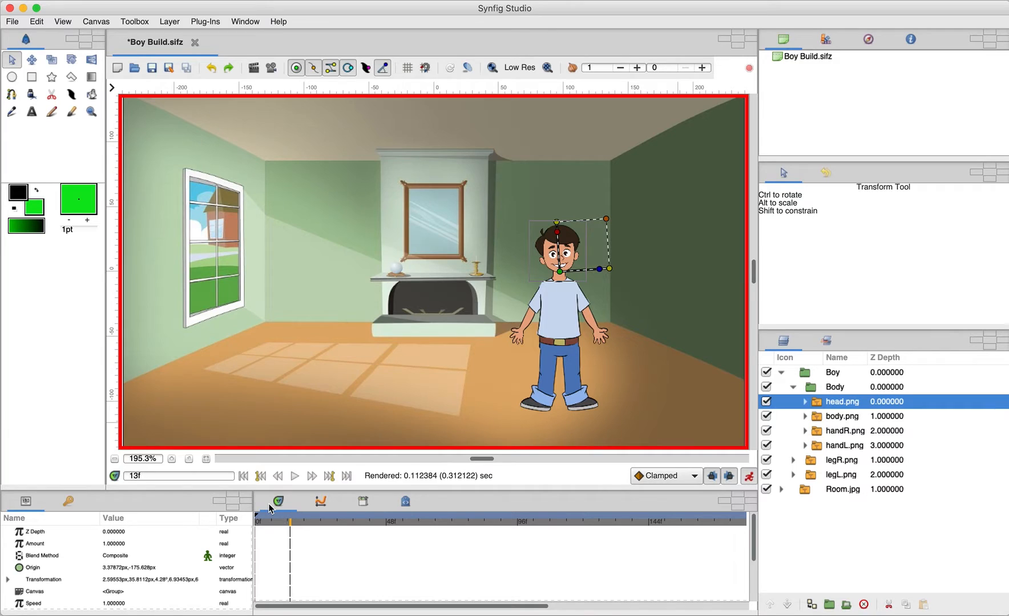
{"action": "key", "text": "ctrl+comma"}
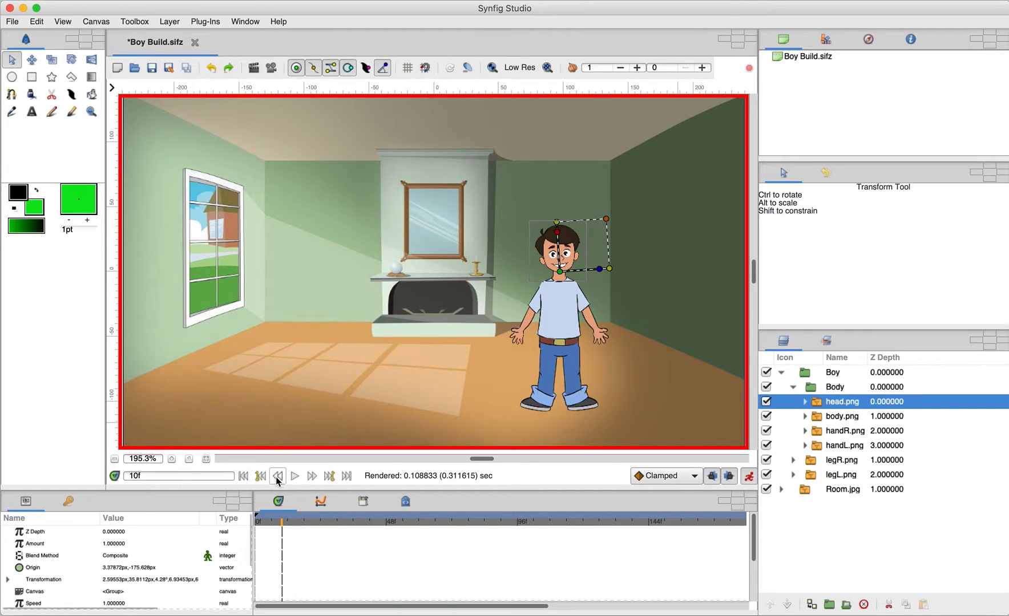
Add a keyframe at frame 10 and rotate the boy's head counter-clockwise to about 28°
{"action": "right_click", "coordinate": [284, 519]}
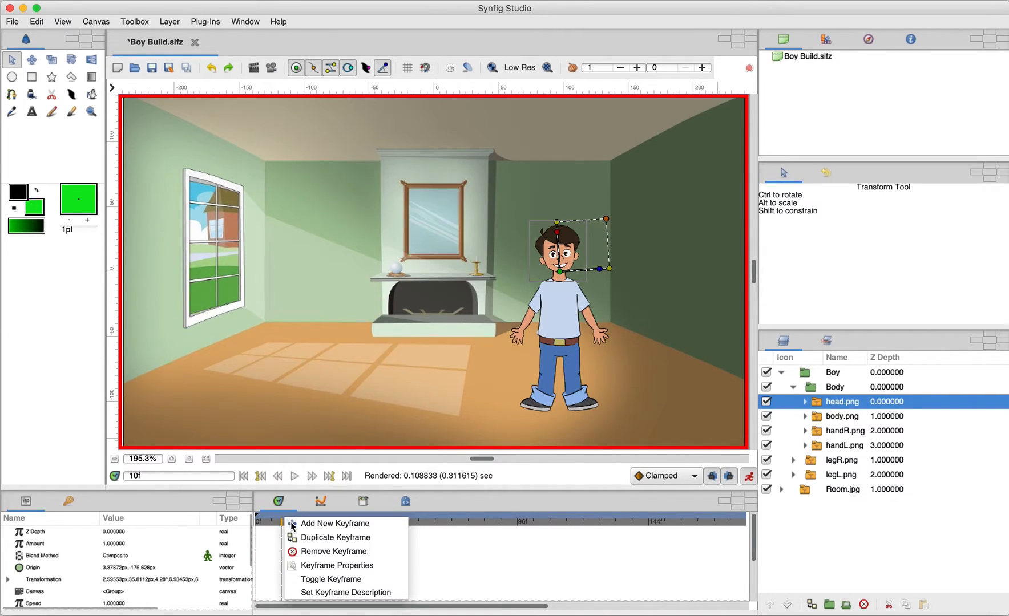
{"action": "left_click", "coordinate": [292, 523]}
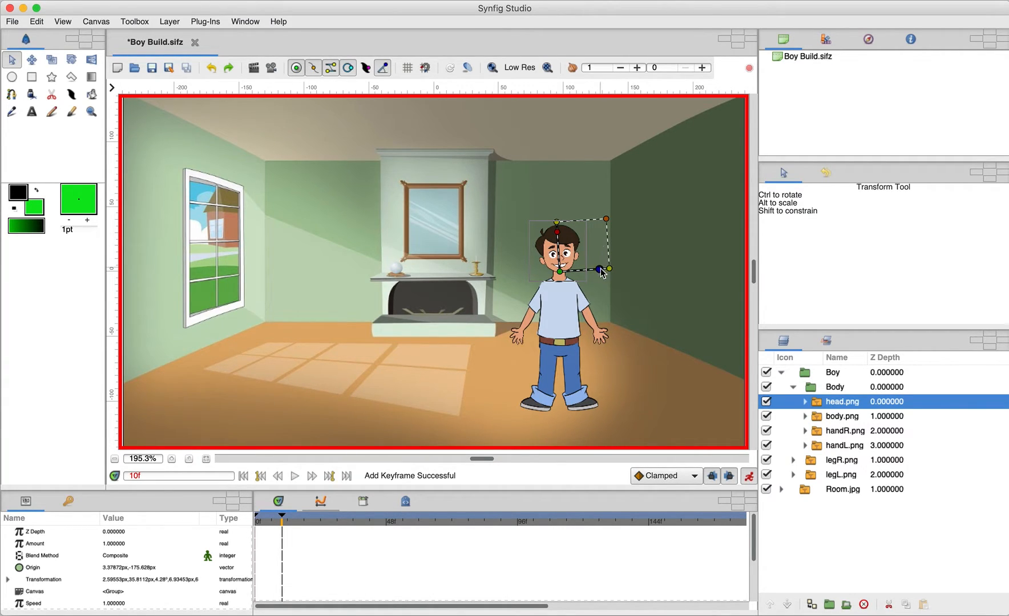
{"action": "left_click_drag", "start_coordinate": [602, 267], "coordinate": [597, 257]}
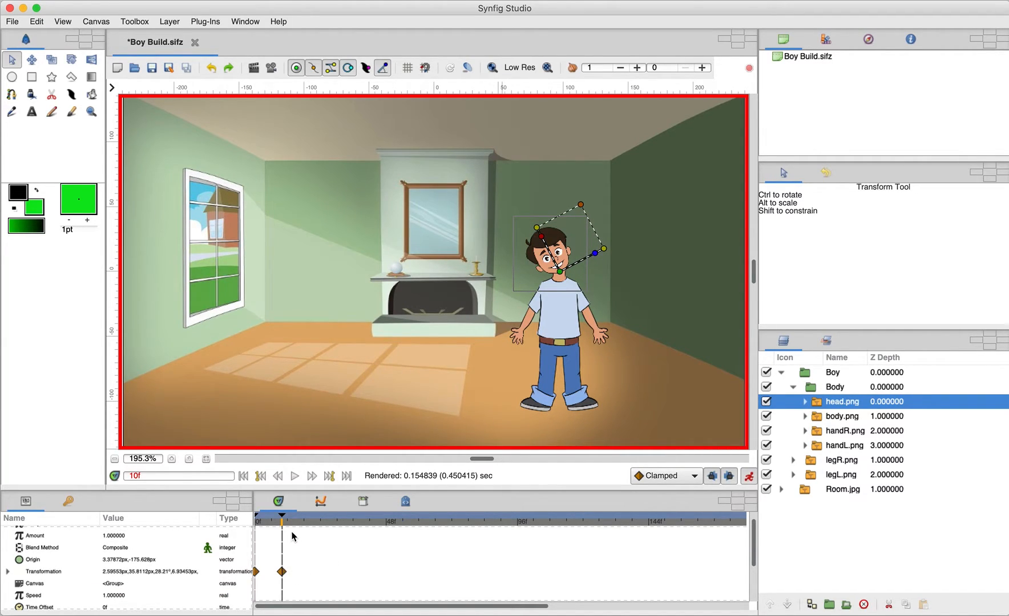
Add a keyframe at frame 20 and rotate the boy's head clockwise to about -11°
{"action": "left_click_drag", "start_coordinate": [282, 522], "coordinate": [311, 524]}
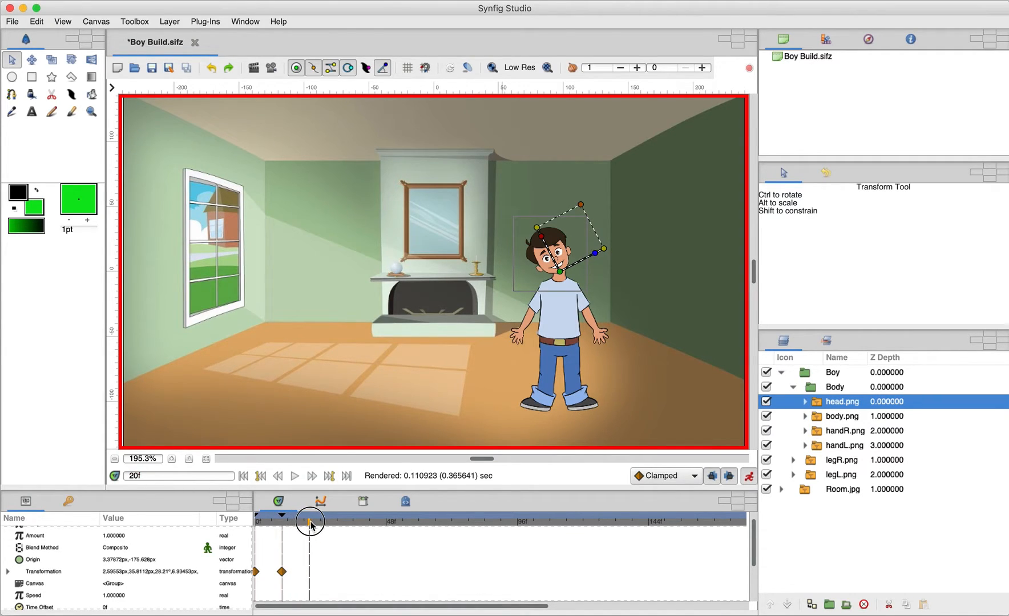
{"action": "right_click", "coordinate": [310, 520]}
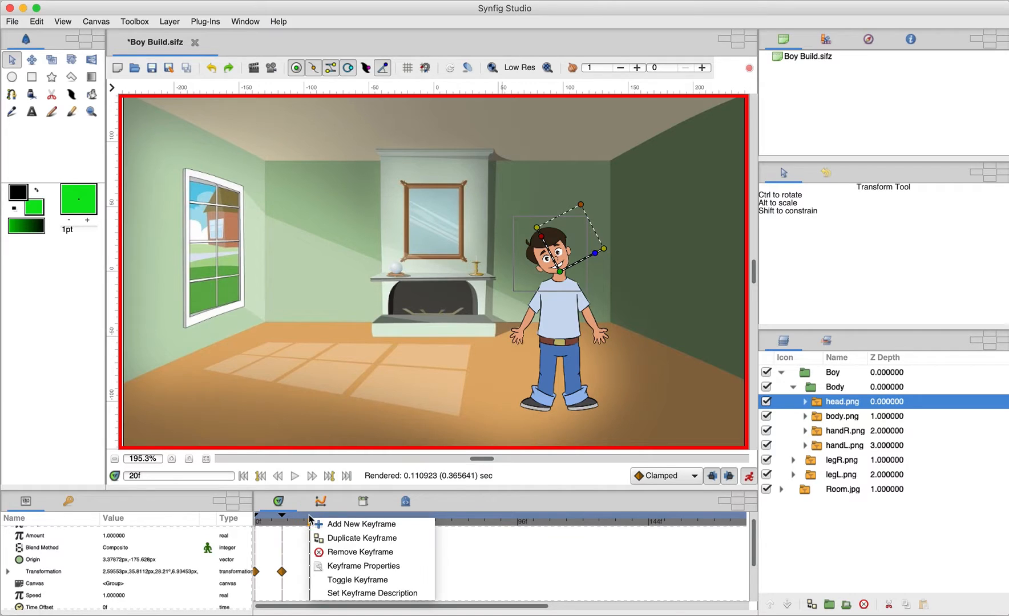
{"action": "left_click", "coordinate": [348, 524]}
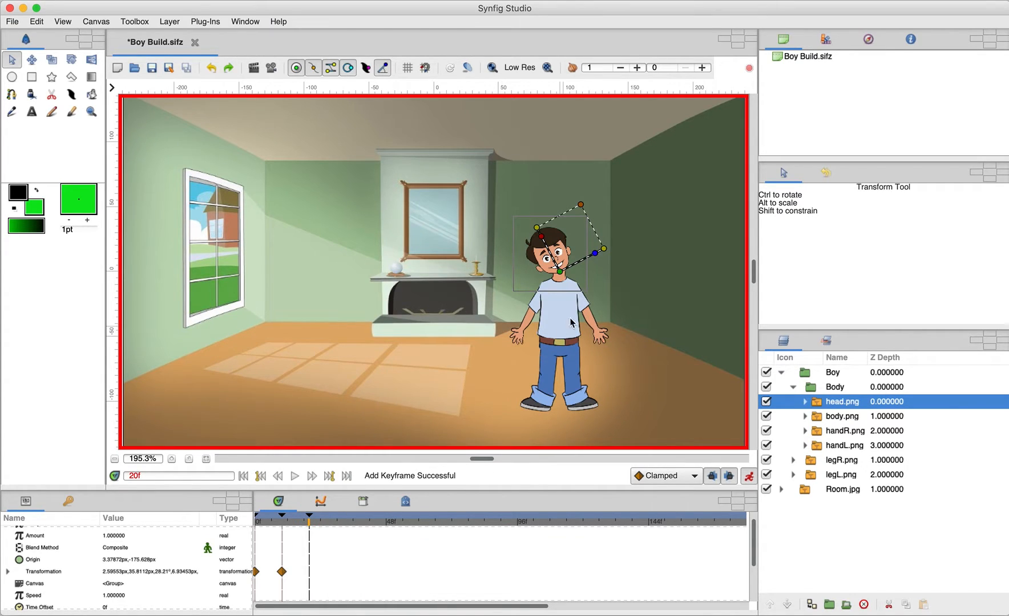
{"action": "left_click_drag", "start_coordinate": [596, 254], "coordinate": [605, 288]}
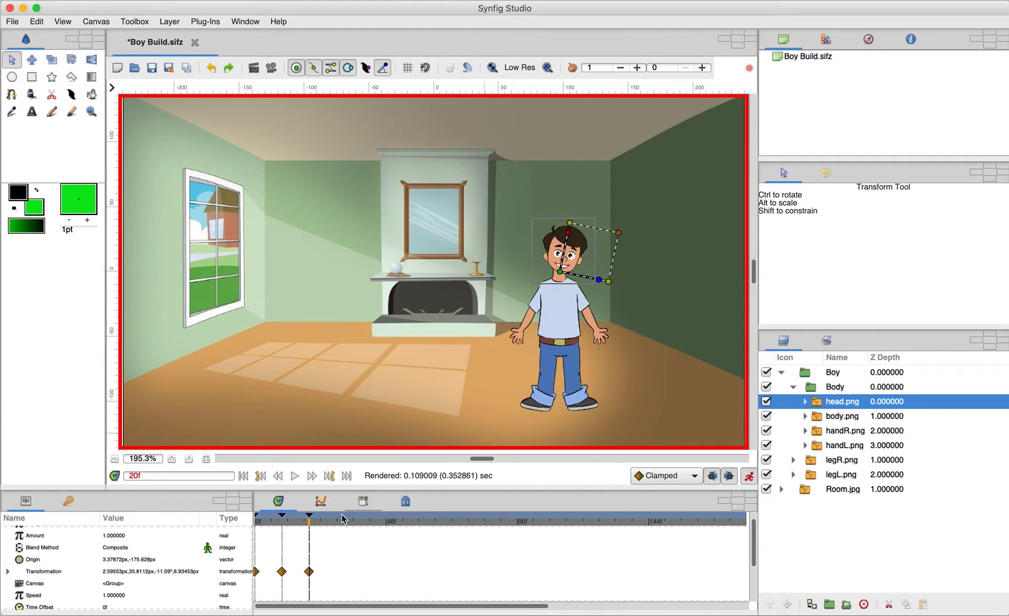
Add a keyframe at frame 31 and rotate the boy's head counter-clockwise to about 26°
{"action": "left_click_drag", "start_coordinate": [310, 525], "coordinate": [341, 528]}
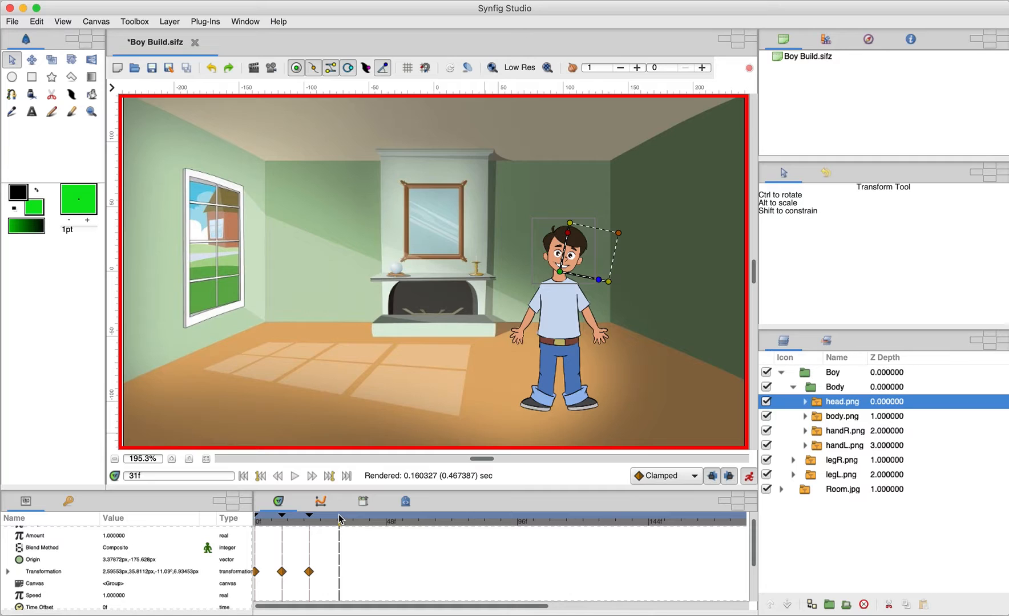
{"action": "right_click", "coordinate": [339, 520]}
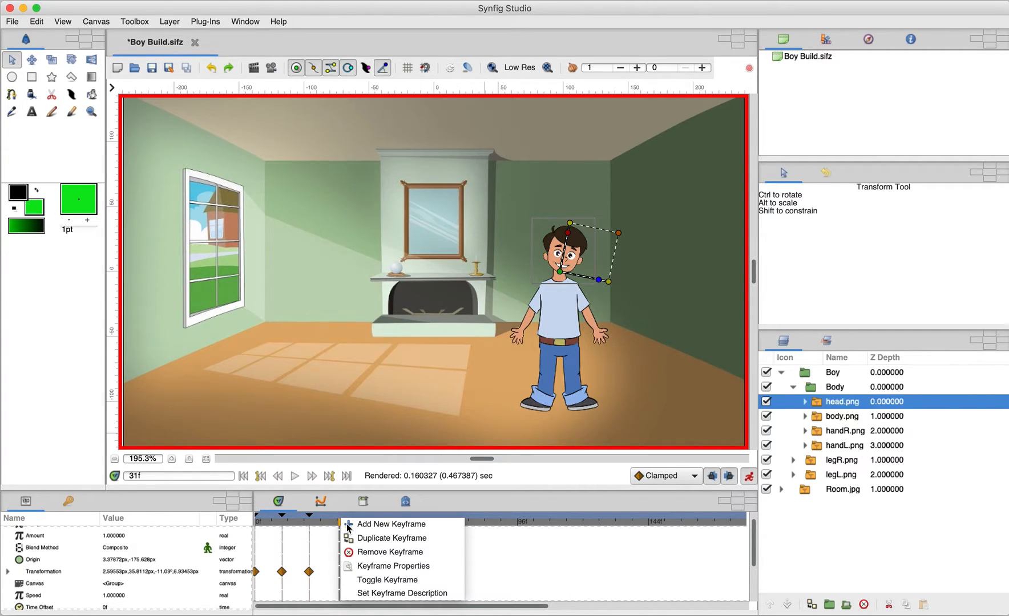
{"action": "left_click", "coordinate": [349, 525]}
{"action": "left_click_drag", "start_coordinate": [601, 282], "coordinate": [595, 259]}
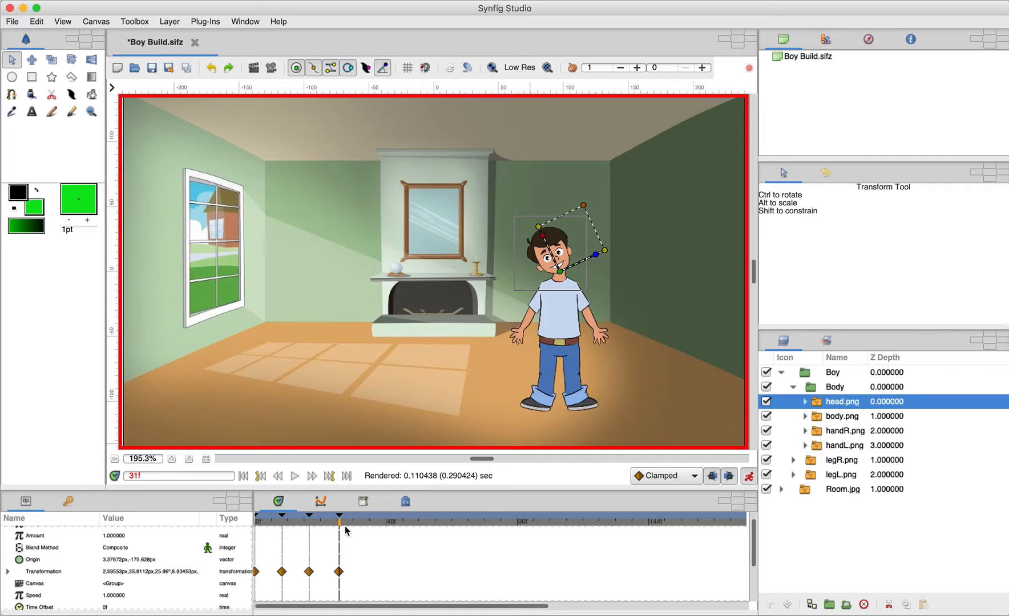
Add a keyframe at frame 41 and rotate the boy's head back to nearly upright, about 4°
{"action": "left_click_drag", "start_coordinate": [340, 527], "coordinate": [368, 529]}
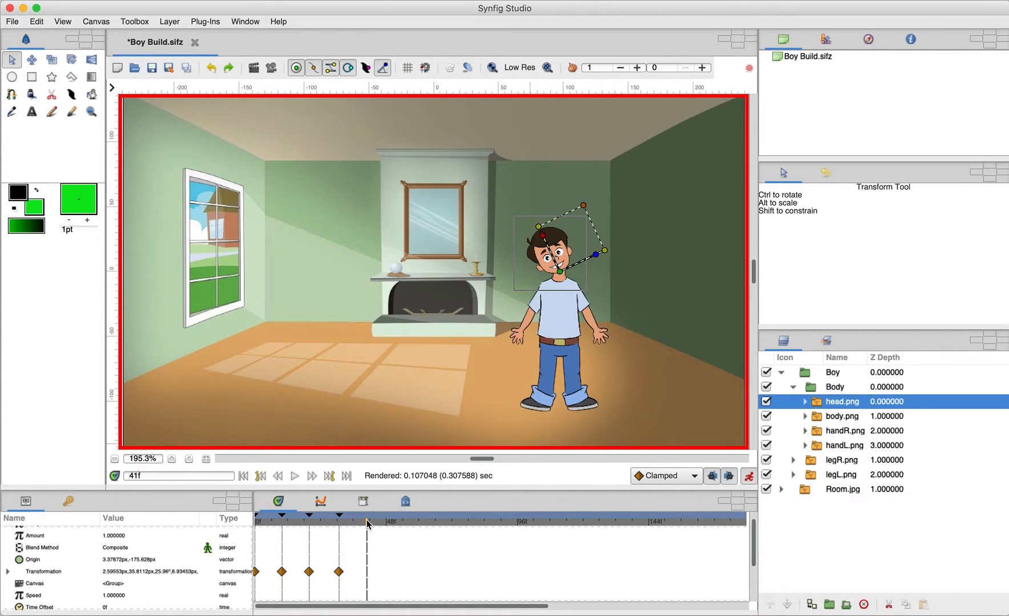
{"action": "right_click", "coordinate": [369, 518]}
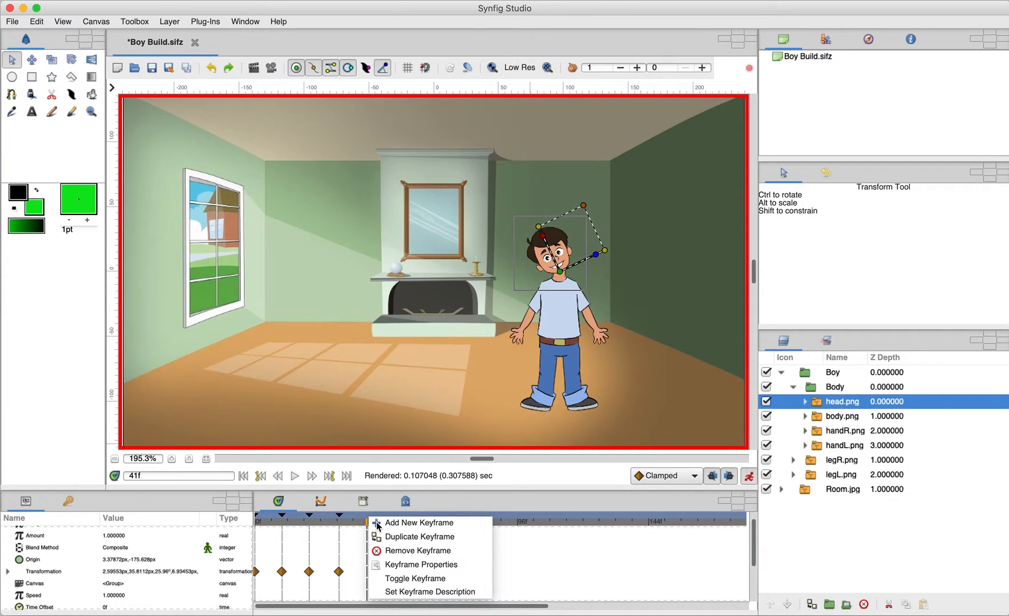
{"action": "left_click", "coordinate": [378, 524]}
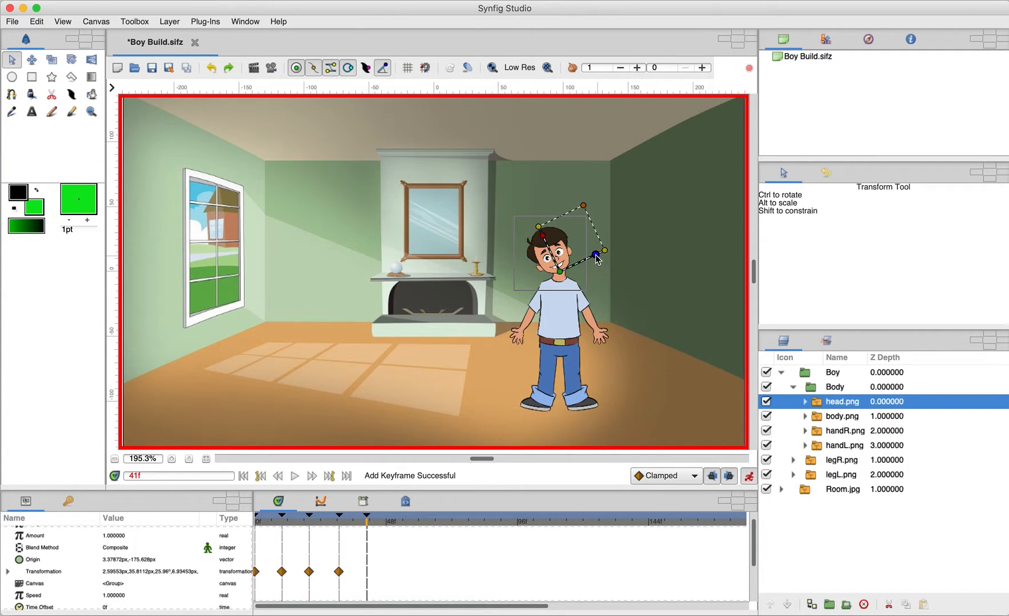
{"action": "left_click_drag", "start_coordinate": [601, 263], "coordinate": [605, 271]}
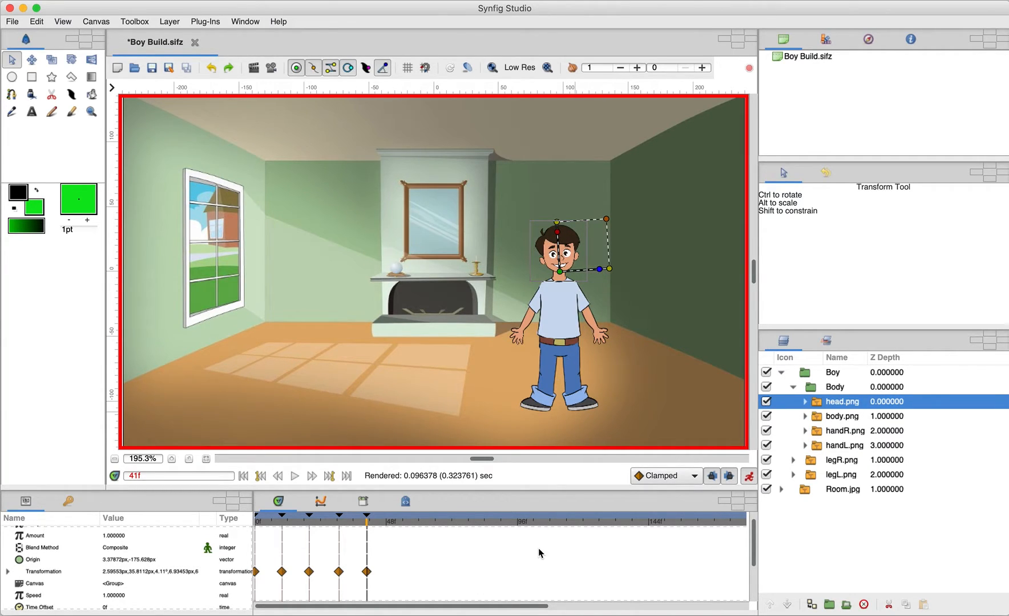
Select the Boy group and add a keyframe at frame 62 with the boy in his current position
{"action": "left_click_drag", "start_coordinate": [368, 525], "coordinate": [426, 532]}
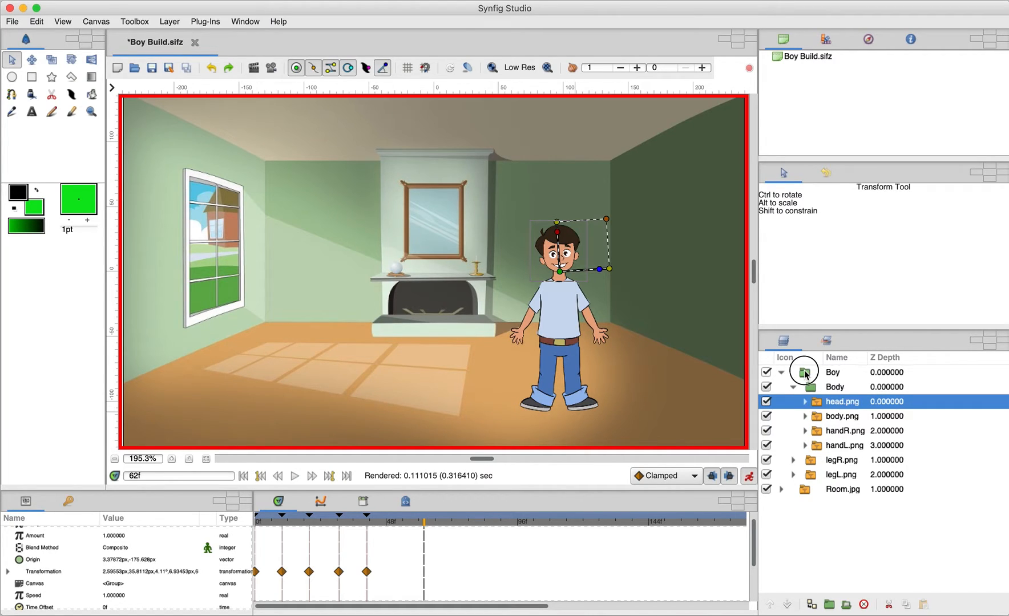
{"action": "left_click", "coordinate": [806, 375]}
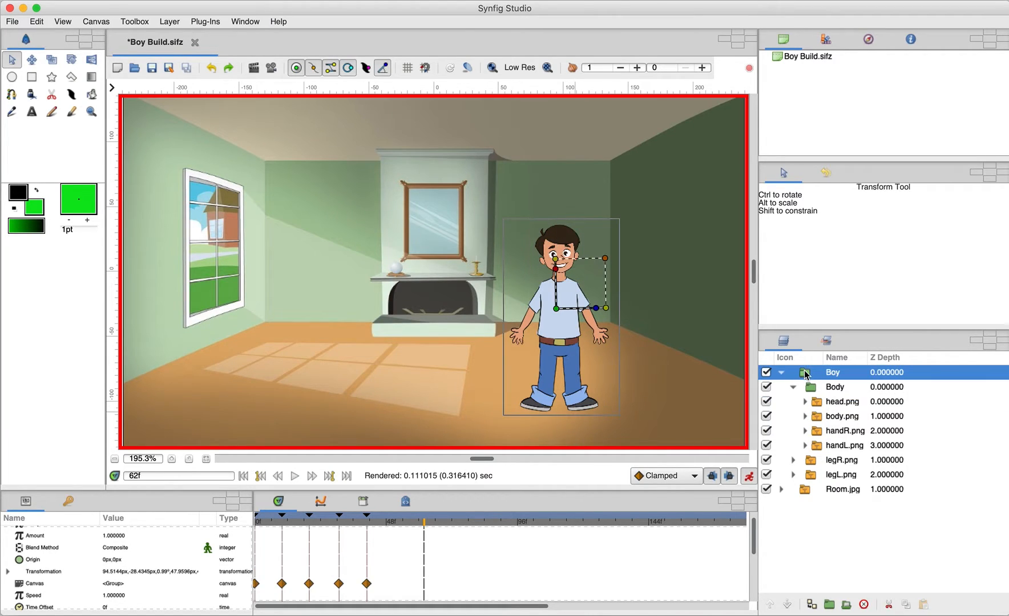
{"action": "right_click", "coordinate": [424, 519]}
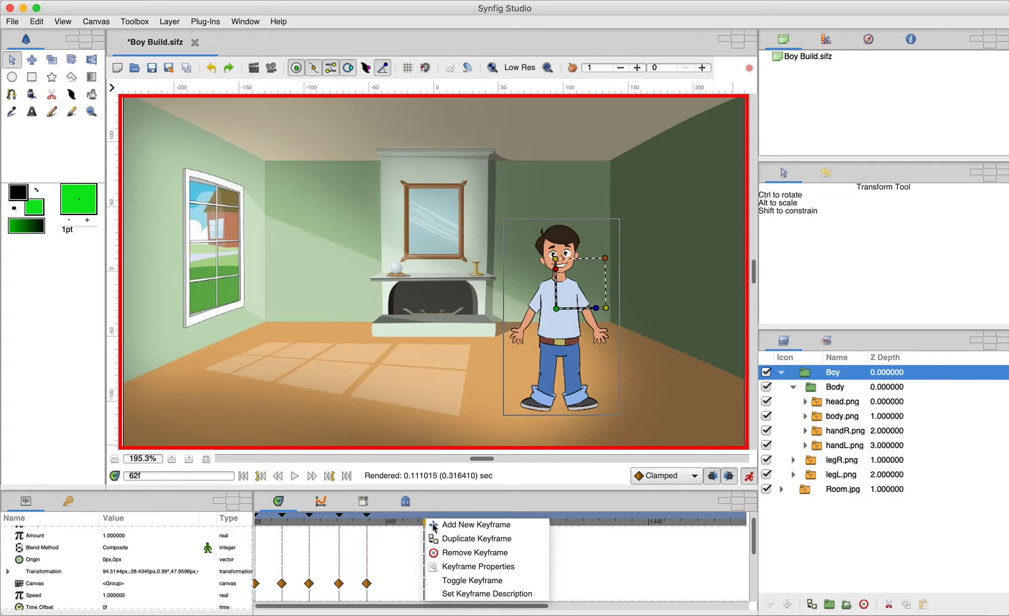
{"action": "left_click", "coordinate": [435, 526]}
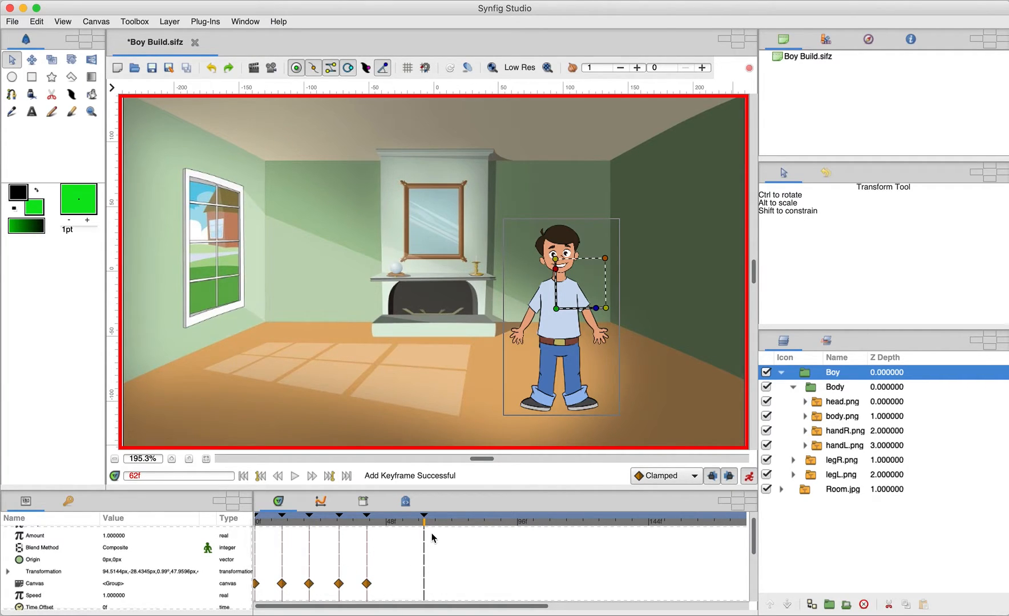
Add a keyframe at frame 71 and move the Boy group across the room beside the window, to about -108px, -29px
{"action": "left_click_drag", "start_coordinate": [427, 522], "coordinate": [450, 526]}
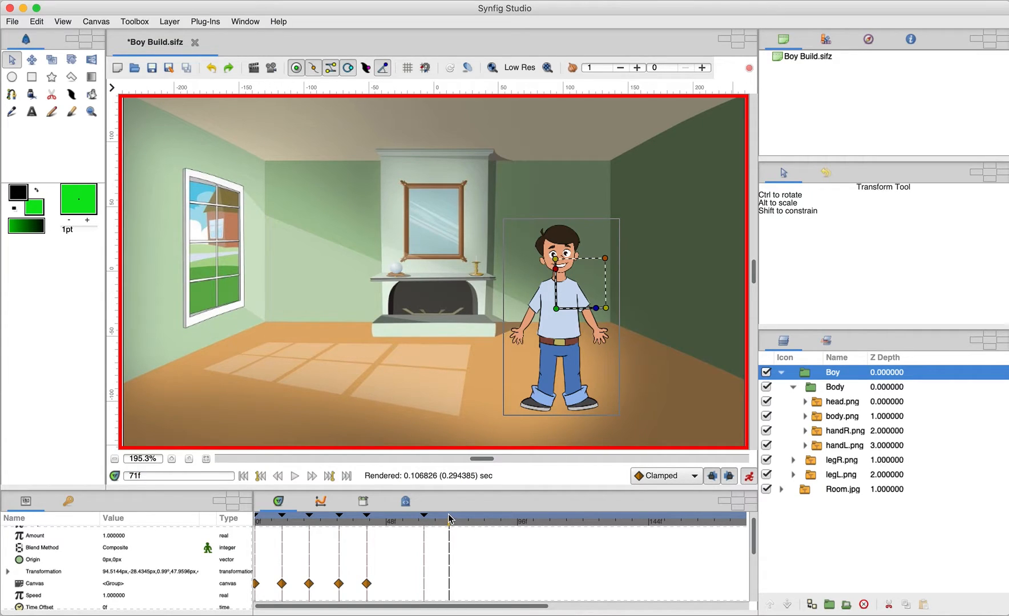
{"action": "right_click", "coordinate": [450, 519]}
{"action": "left_click", "coordinate": [461, 528]}
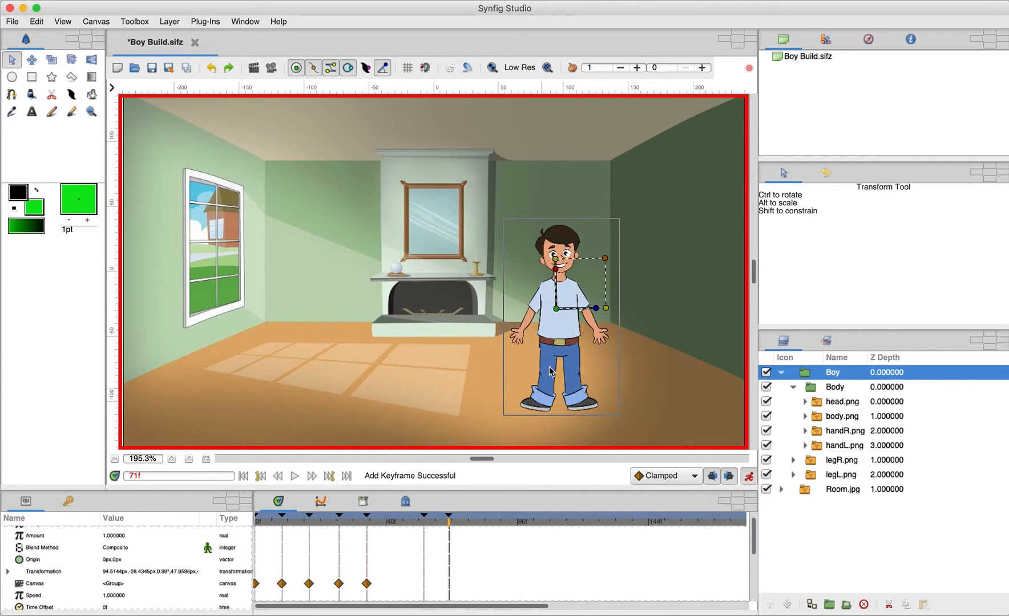
{"action": "left_click_drag", "start_coordinate": [556, 309], "coordinate": [297, 314]}
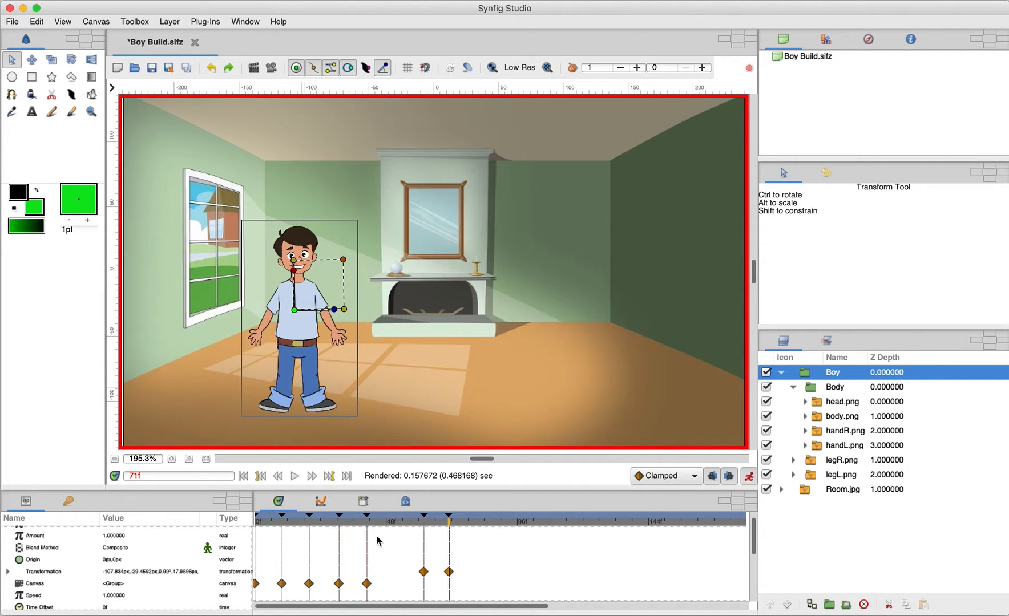
Play the animation from frame 0 to review the boy's move across the room, then stop playback
{"action": "left_click", "coordinate": [244, 476]}
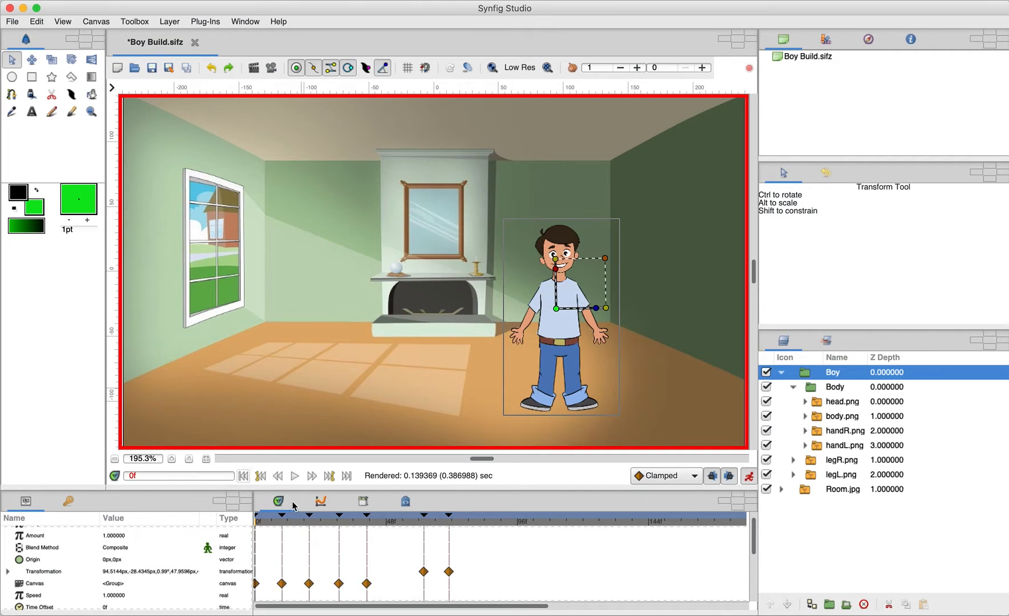
{"action": "left_click", "coordinate": [294, 477]}
{"action": "left_click", "coordinate": [294, 476]}
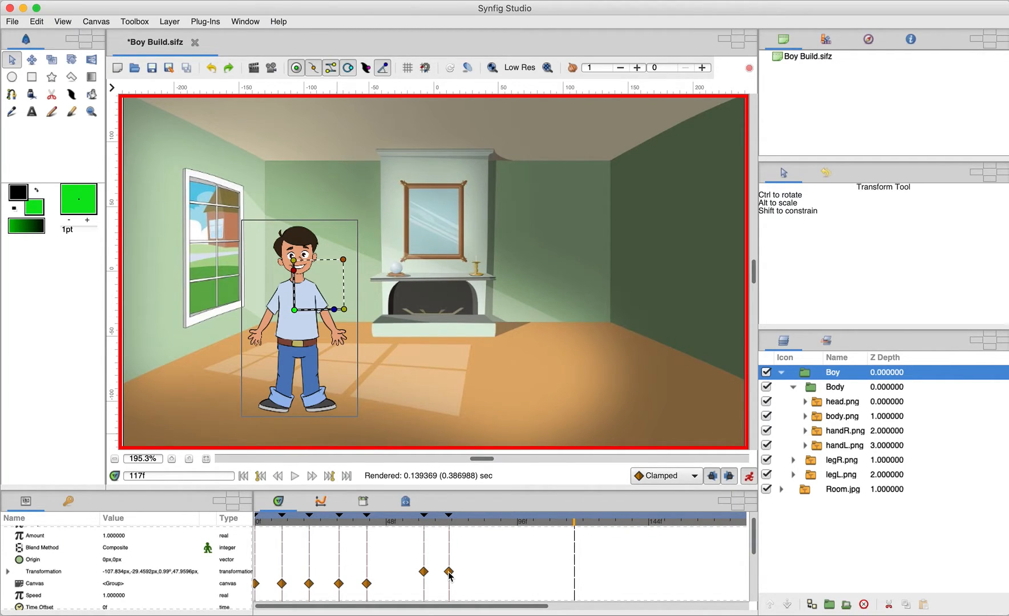
Slow the boy's move by shifting the Boy group's last Transformation waypoint to about frame 111, and play the animation from the start
{"action": "left_click_drag", "start_coordinate": [450, 573], "coordinate": [560, 576]}
{"action": "left_click", "coordinate": [243, 476]}
{"action": "left_click", "coordinate": [294, 476]}
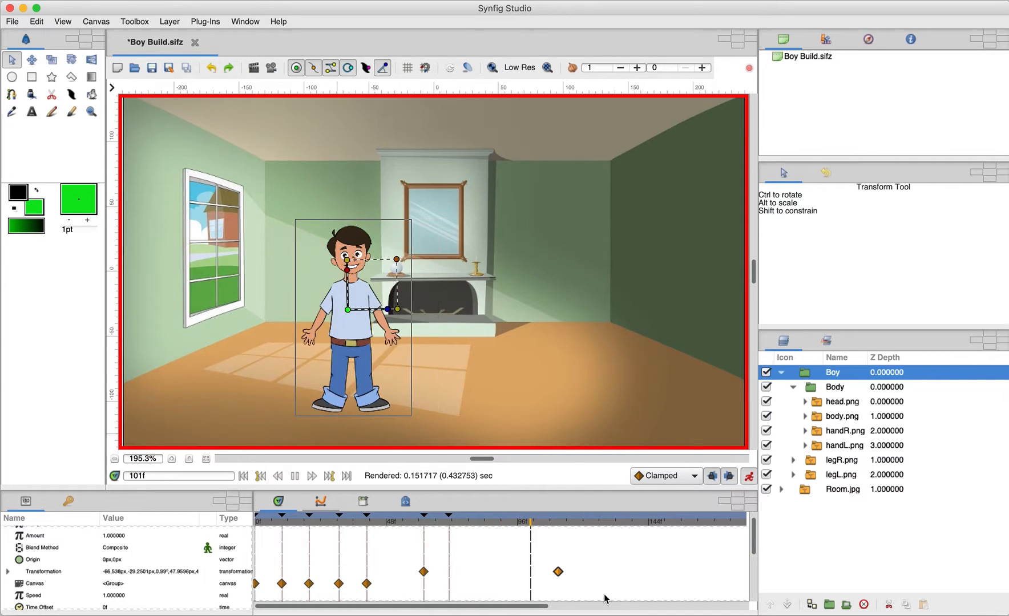
{"action": "left_click", "coordinate": [295, 476]}
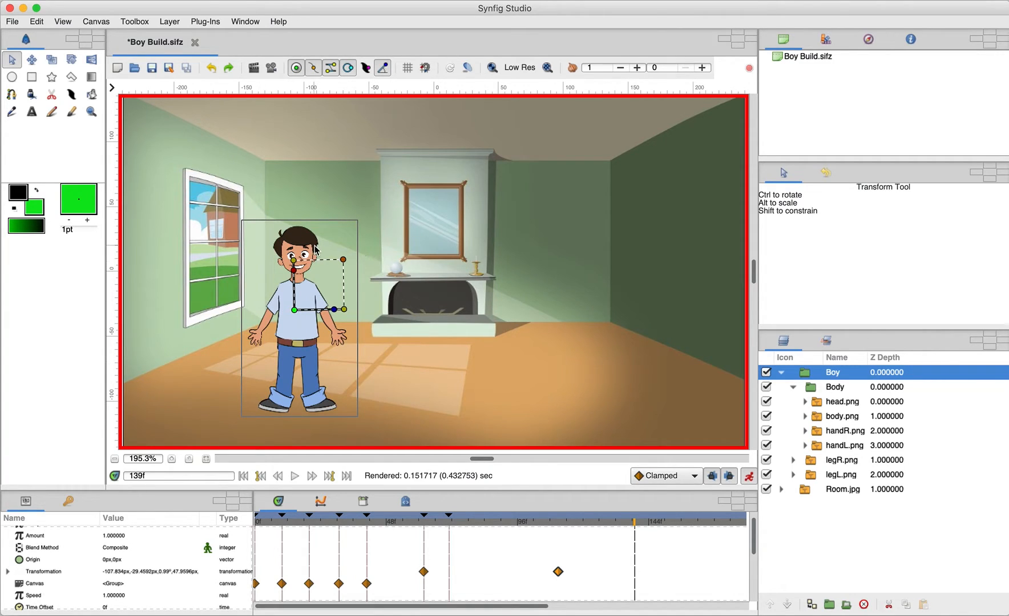
{"action": "left_click", "coordinate": [295, 478]}
{"action": "left_click", "coordinate": [296, 479]}
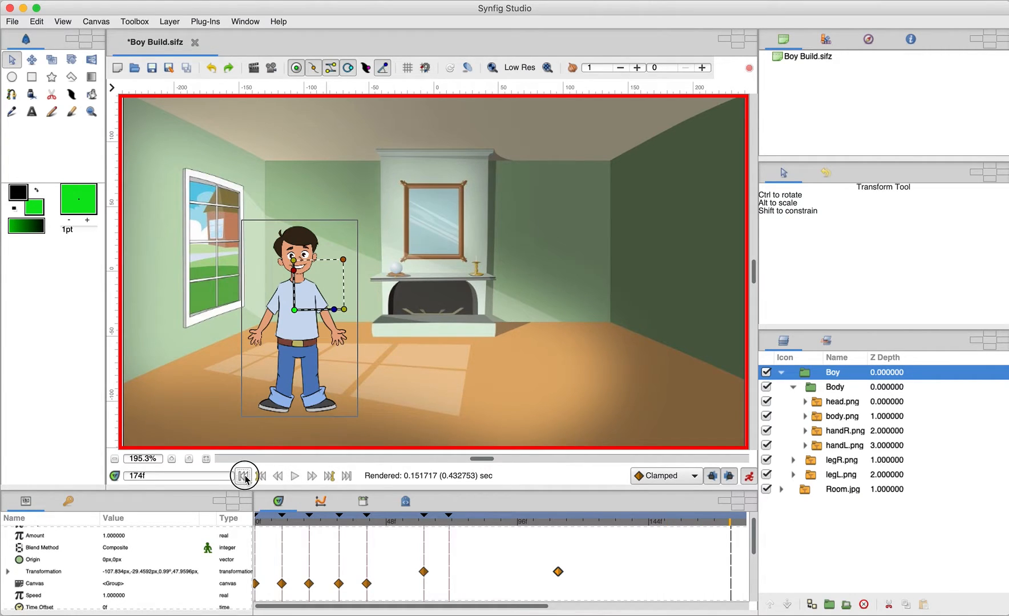
{"action": "left_click", "coordinate": [243, 476]}
{"action": "left_click", "coordinate": [294, 476]}
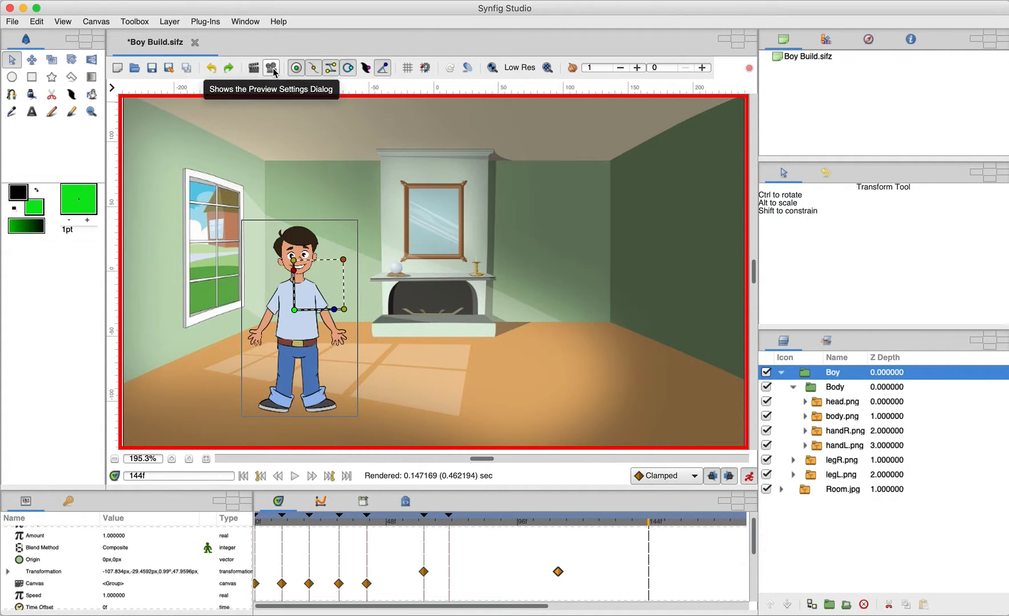
Open the preview options, raise the preview frame rate above 18 FPS and generate the preview
{"action": "left_click", "coordinate": [272, 68]}
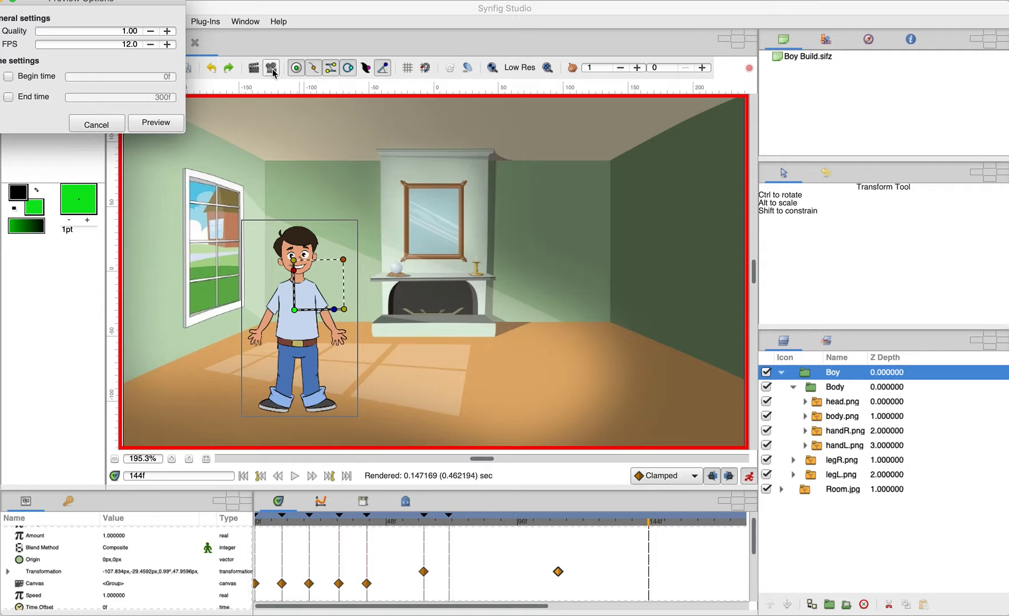
{"action": "left_click_drag", "start_coordinate": [108, 7], "coordinate": [473, 249]}
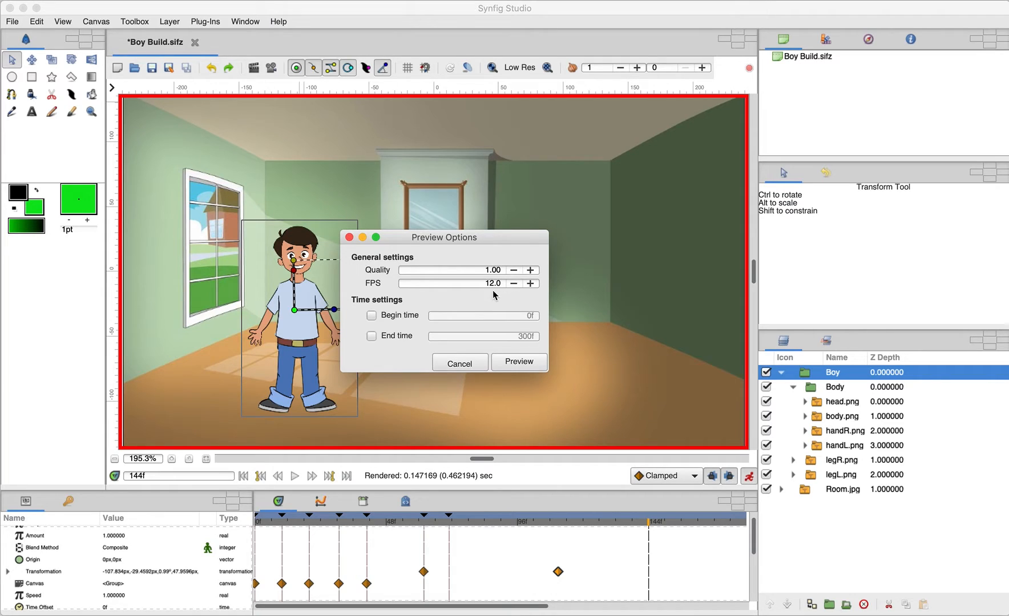
{"action": "left_click", "coordinate": [531, 283]}
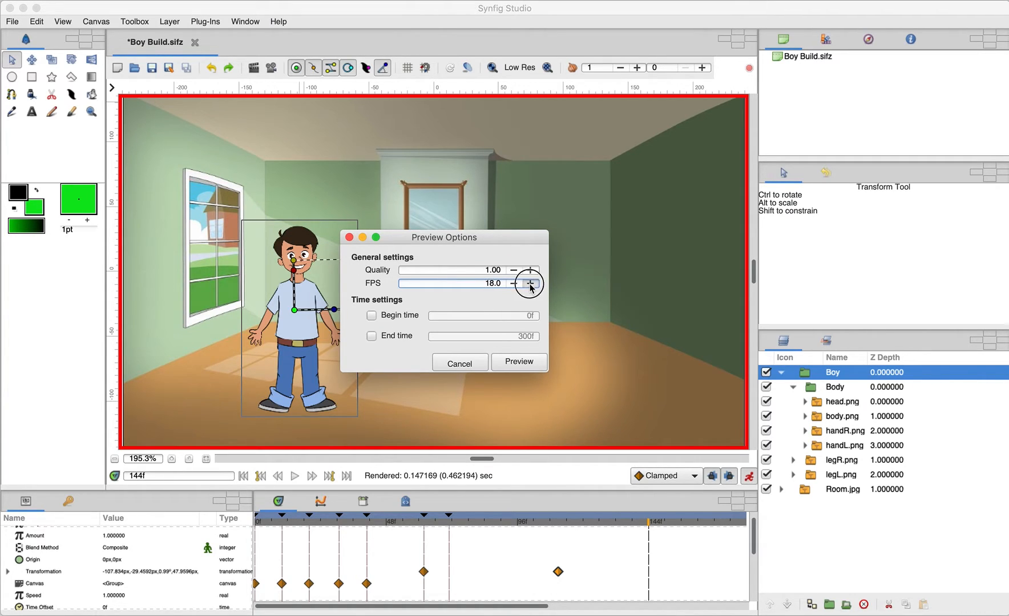
{"action": "left_click", "coordinate": [530, 284]}
{"action": "left_click", "coordinate": [530, 284]}
{"action": "left_click", "coordinate": [530, 283]}
{"action": "left_click", "coordinate": [530, 283]}
{"action": "left_click", "coordinate": [530, 284]}
{"action": "left_click", "coordinate": [541, 362]}
Play the rendered preview of the boy's animation and close the Preview Window
{"action": "left_click_drag", "start_coordinate": [151, 3], "coordinate": [388, 87]}
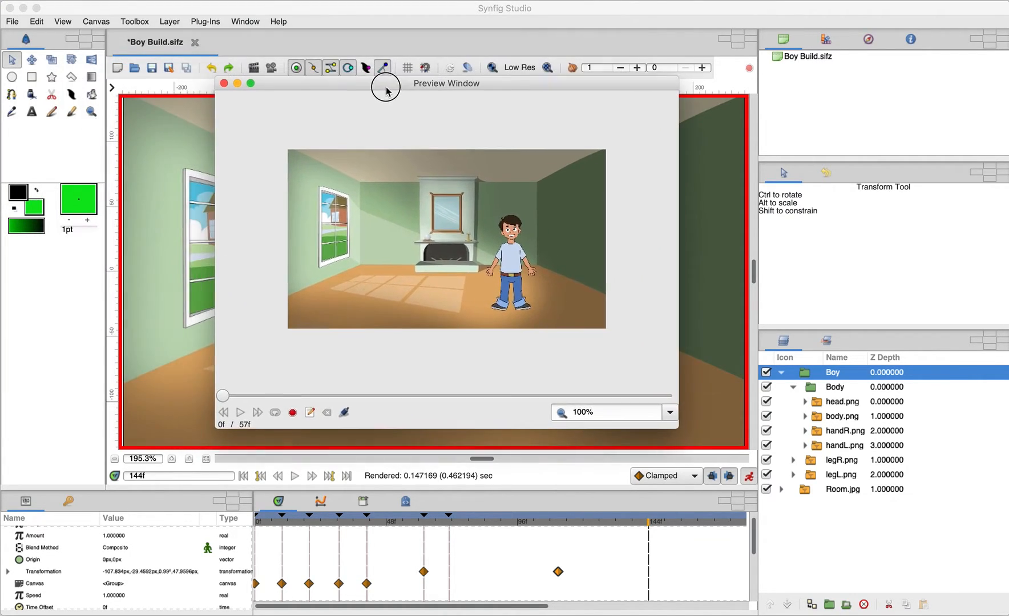
{"action": "left_click", "coordinate": [242, 412]}
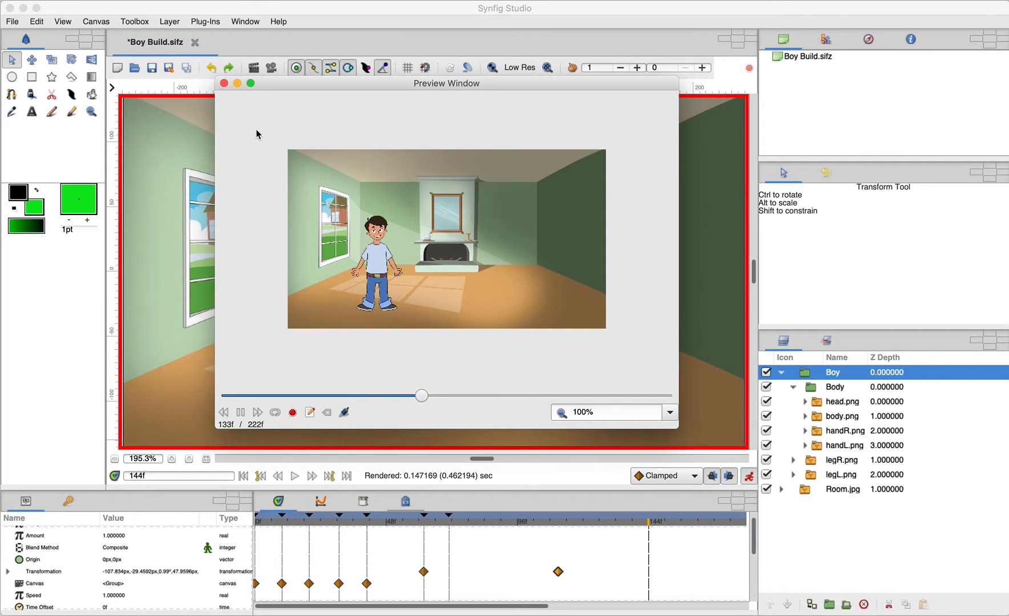
{"action": "left_click", "coordinate": [224, 83]}
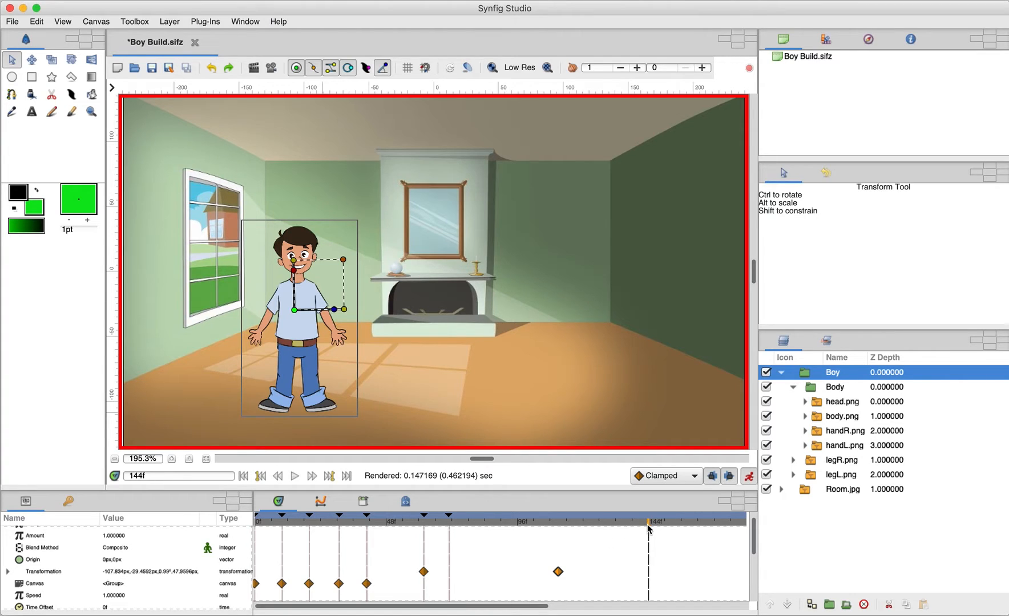
Add a keyframe at frame 126 with the boy standing beside the window
{"action": "left_click_drag", "start_coordinate": [649, 524], "coordinate": [624, 524]}
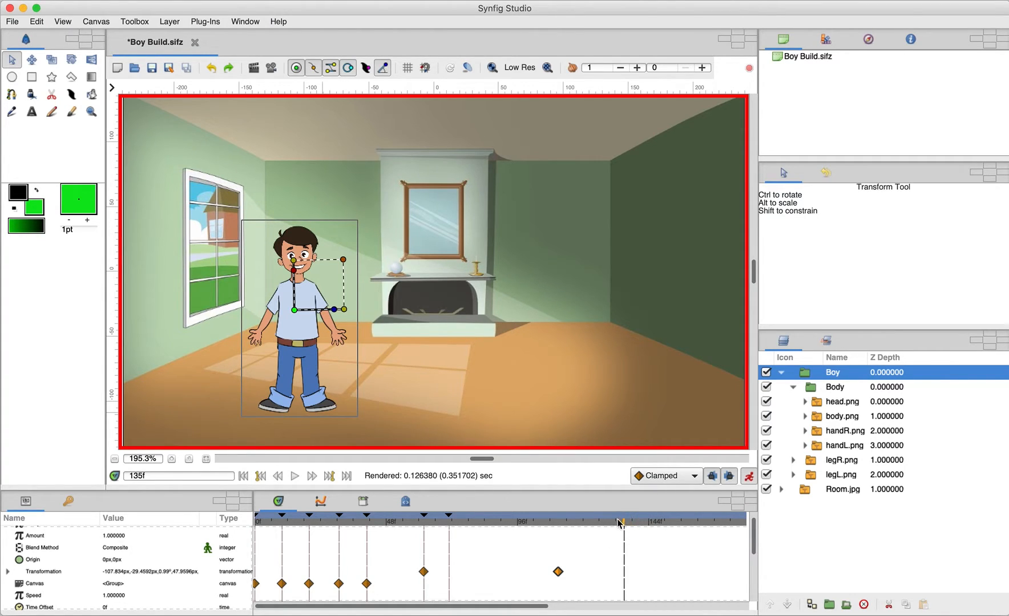
{"action": "left_click_drag", "start_coordinate": [625, 528], "coordinate": [580, 531]}
{"action": "left_click_drag", "start_coordinate": [590, 531], "coordinate": [602, 533]}
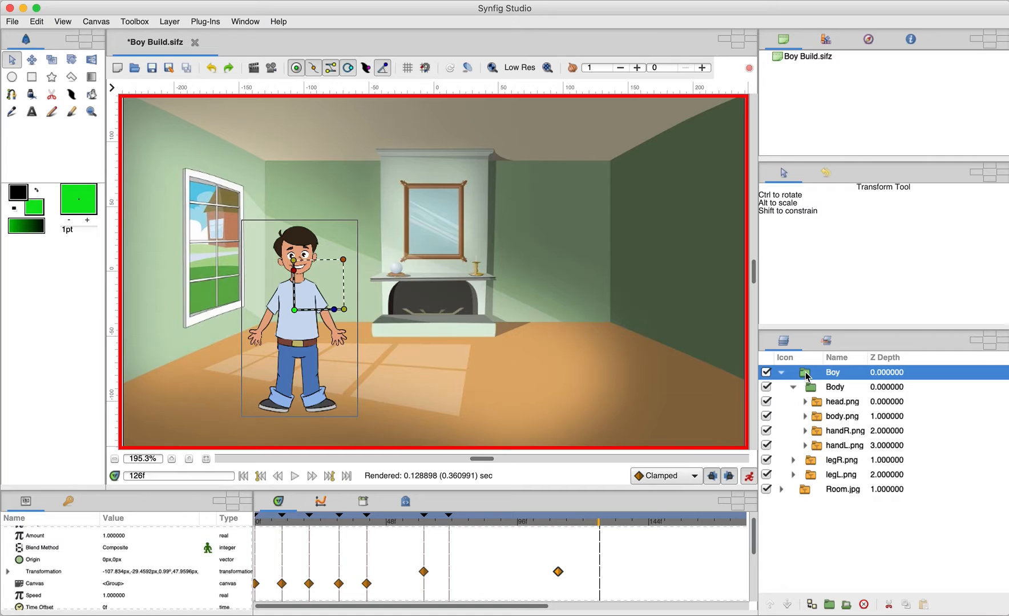
{"action": "right_click", "coordinate": [599, 519]}
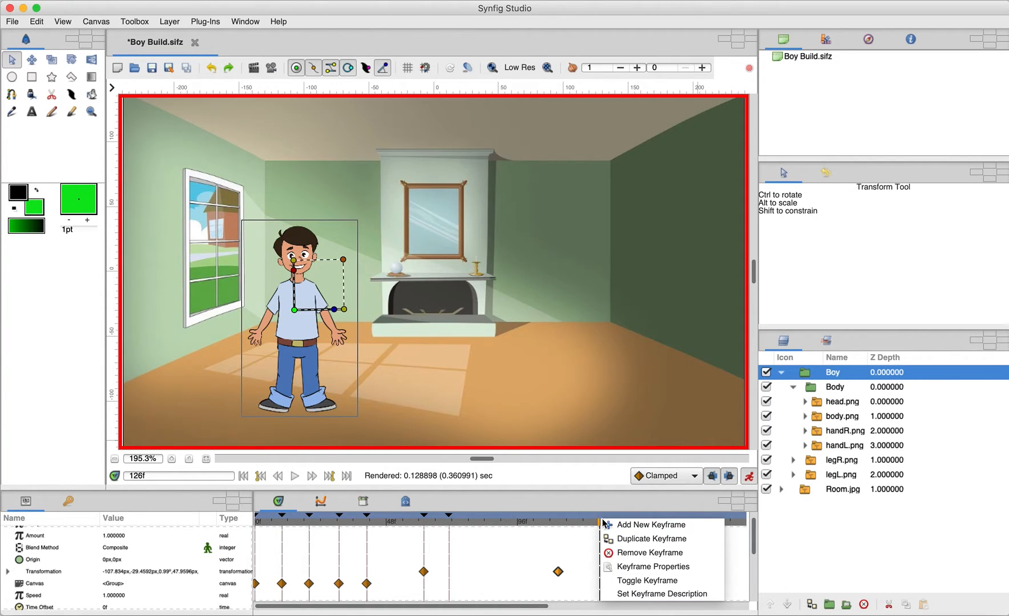
{"action": "left_click", "coordinate": [609, 527]}
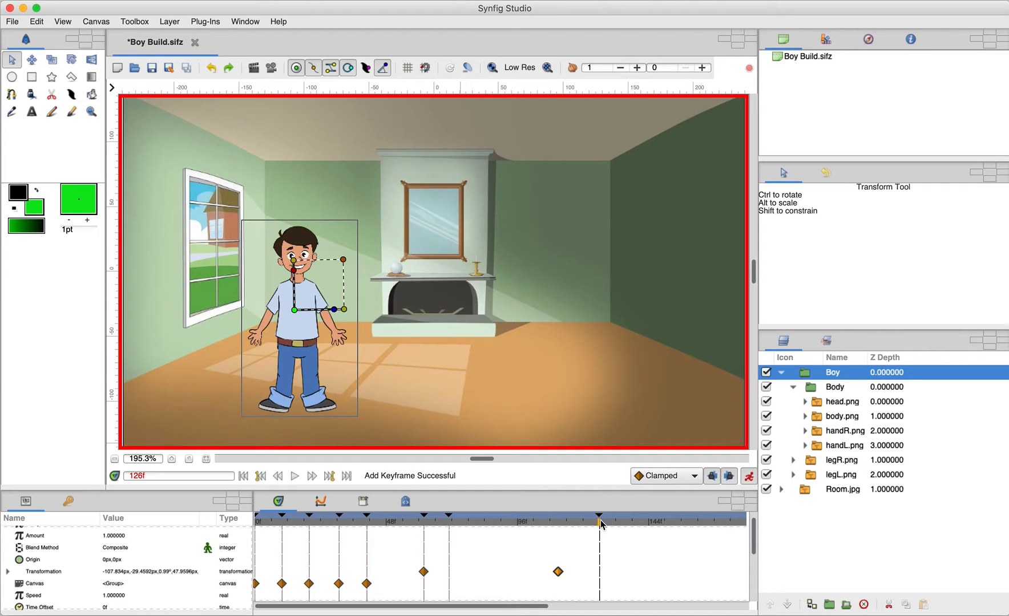
Select the handR.png layer, add a keyframe at frame 140 and raise the arm by rotating it to about 69°
{"action": "left_click_drag", "start_coordinate": [602, 521], "coordinate": [637, 526]}
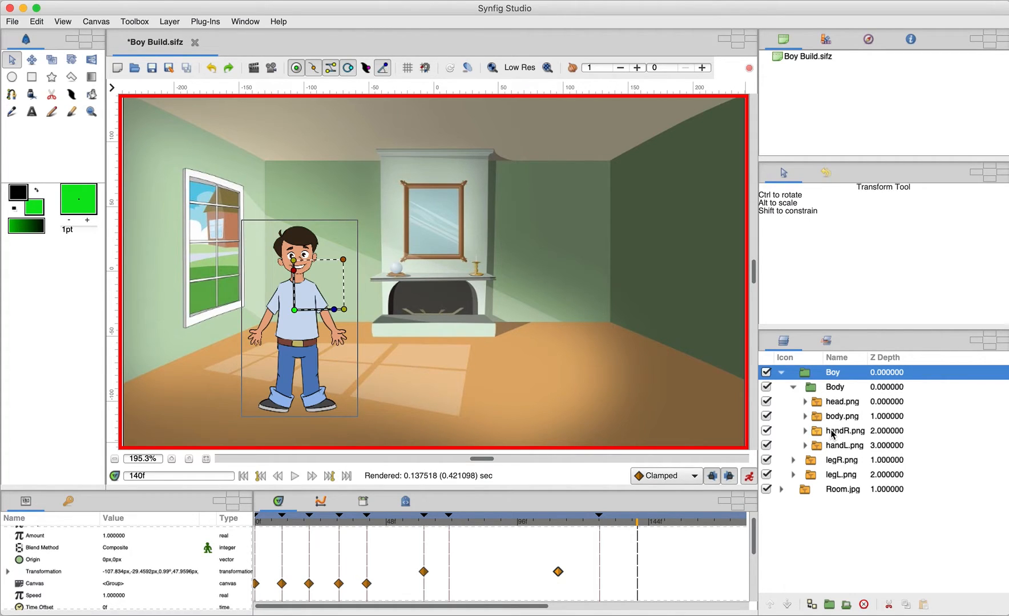
{"action": "left_click", "coordinate": [832, 430]}
{"action": "right_click", "coordinate": [636, 519]}
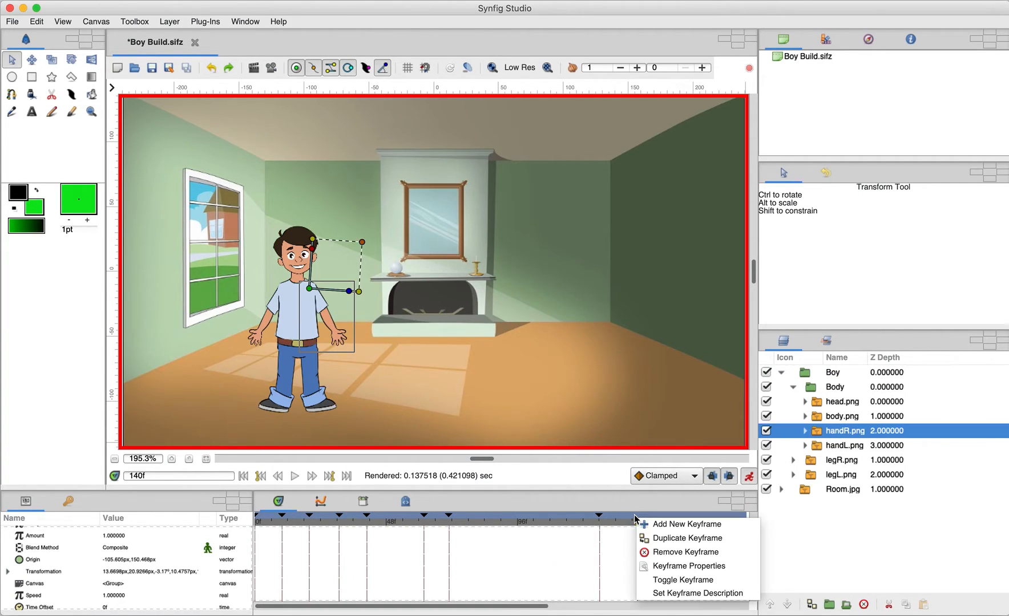
{"action": "left_click", "coordinate": [679, 524]}
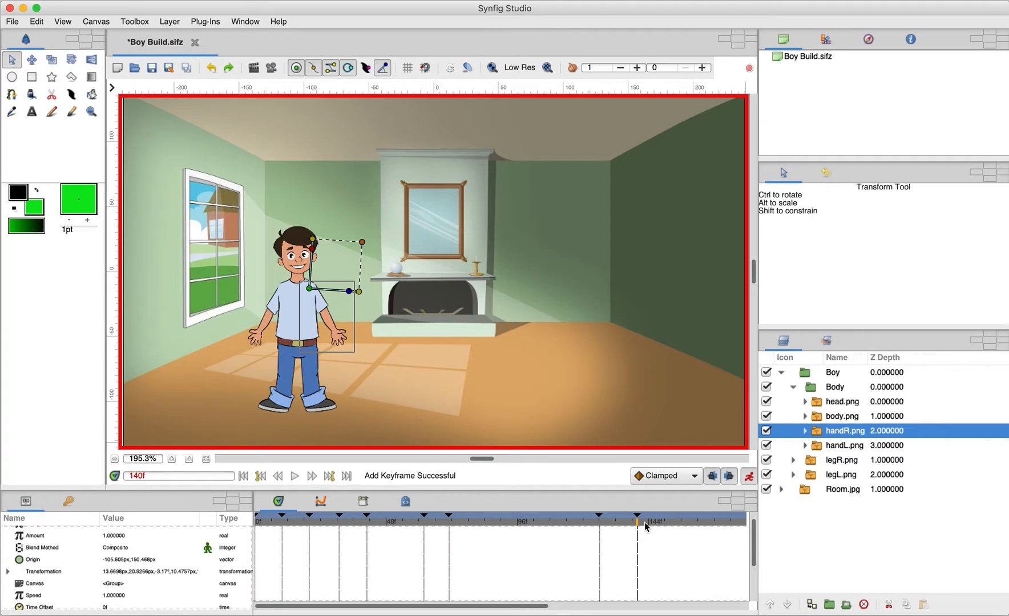
{"action": "left_click_drag", "start_coordinate": [350, 294], "coordinate": [327, 243]}
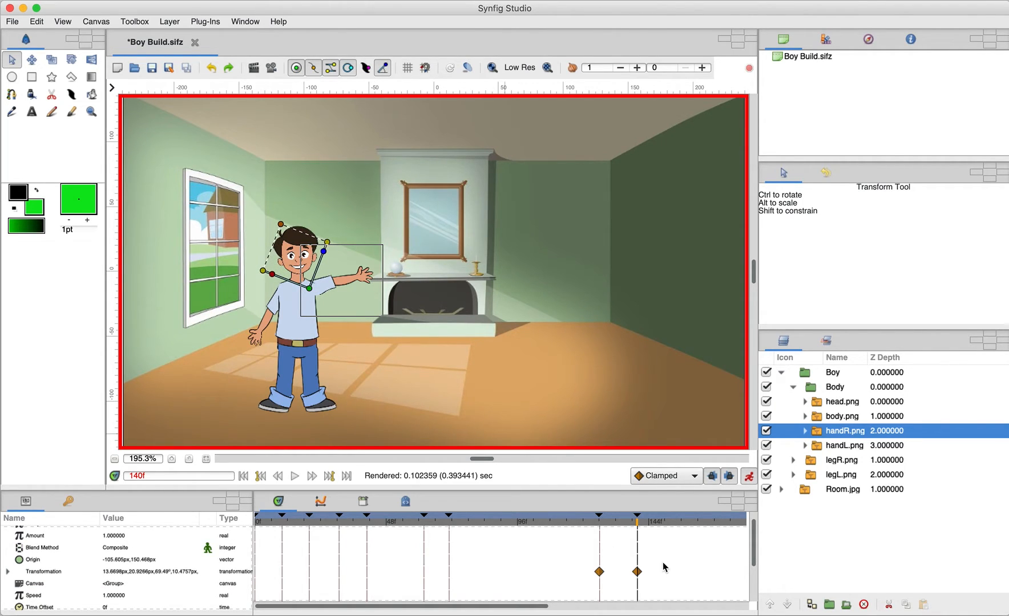
Add a keyframe at frame 149 and lower the handR.png arm to a rotation of about 43°
{"action": "left_click", "coordinate": [643, 521]}
{"action": "left_click_drag", "start_coordinate": [645, 523], "coordinate": [662, 523]}
{"action": "right_click", "coordinate": [663, 519]}
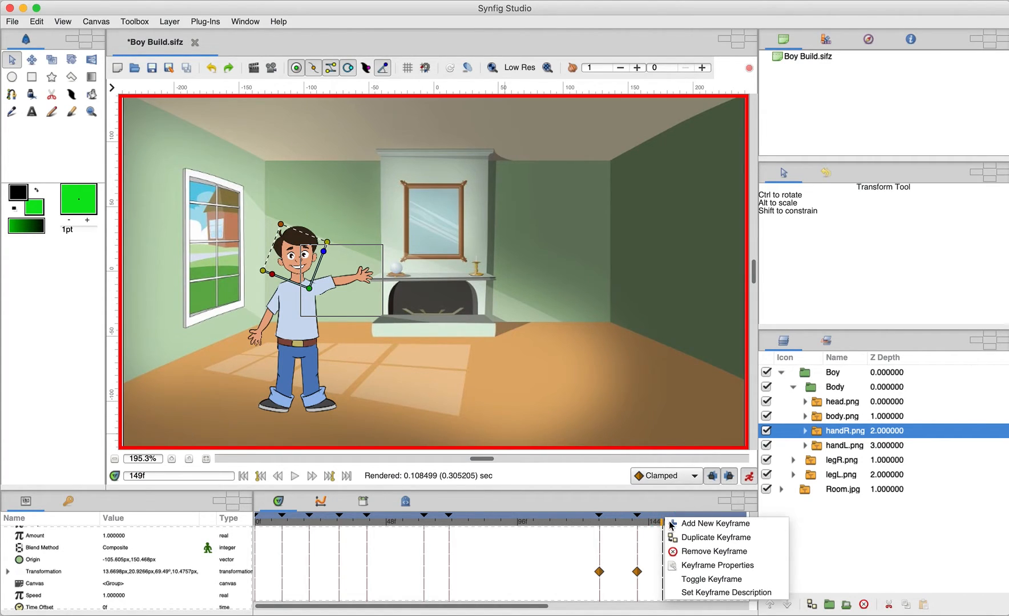
{"action": "left_click", "coordinate": [702, 523]}
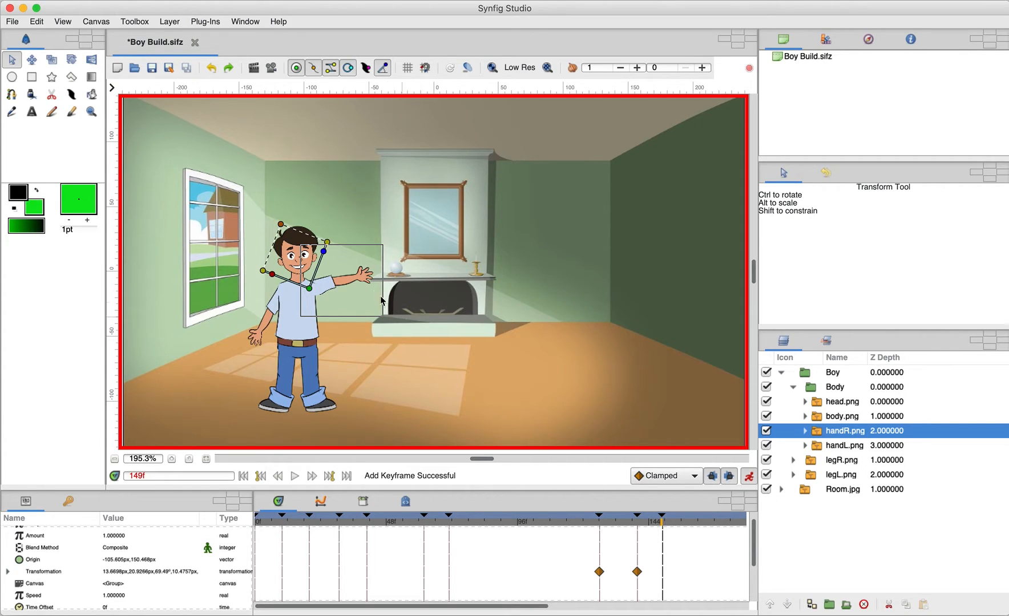
{"action": "mouse_move", "coordinate": [323, 251]}
{"action": "left_mouse_down"}
{"action": "mouse_move", "coordinate": [337, 246]}
{"action": "mouse_move", "coordinate": [335, 265]}
{"action": "left_mouse_up"}
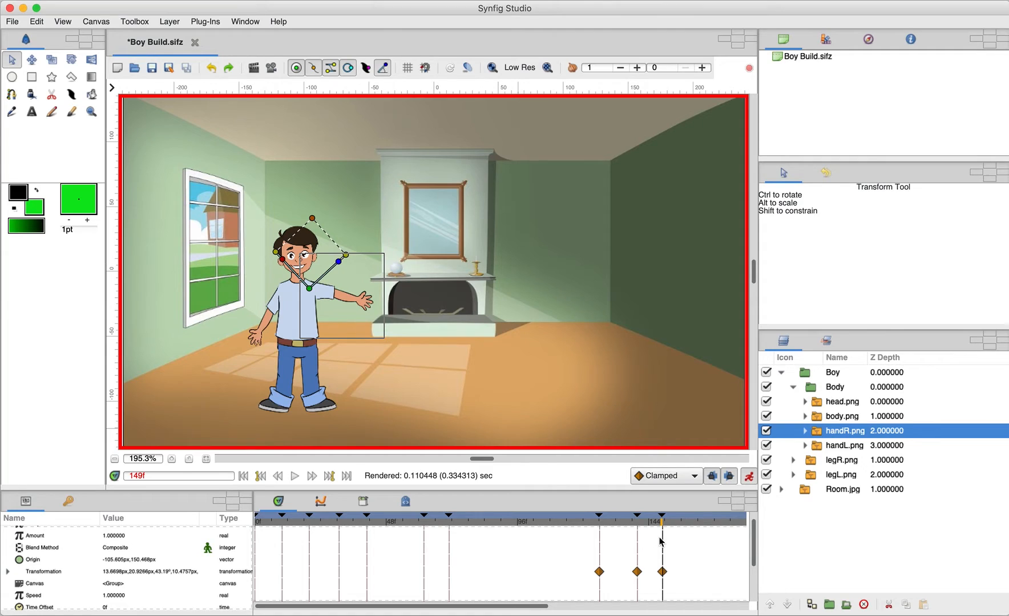
Add a keyframe at frame 157 and raise the handR.png arm to a rotation of about 77°
{"action": "left_click_drag", "start_coordinate": [664, 526], "coordinate": [686, 525]}
{"action": "right_click", "coordinate": [686, 520]}
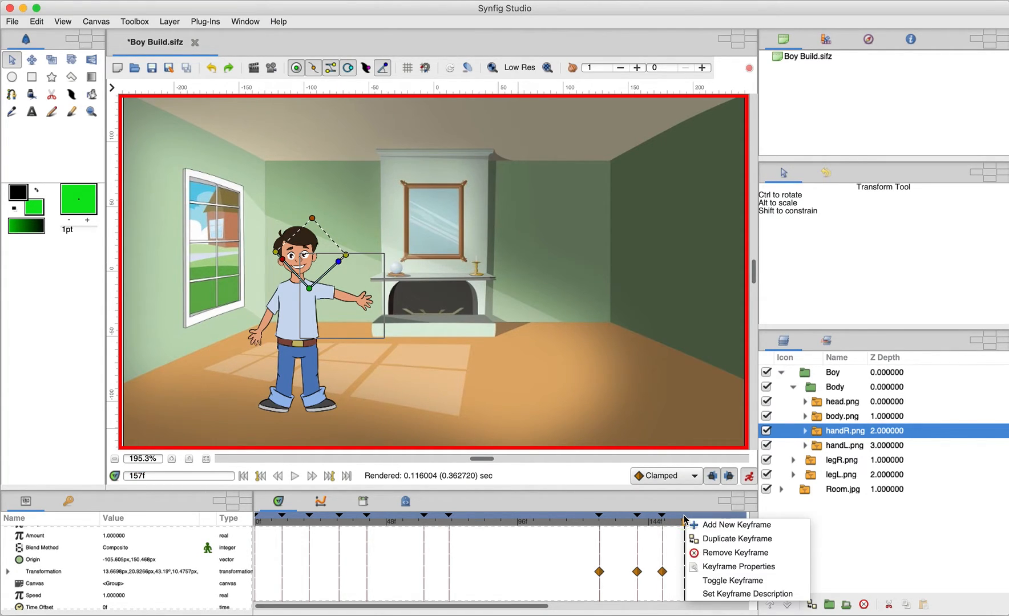
{"action": "left_click", "coordinate": [694, 525]}
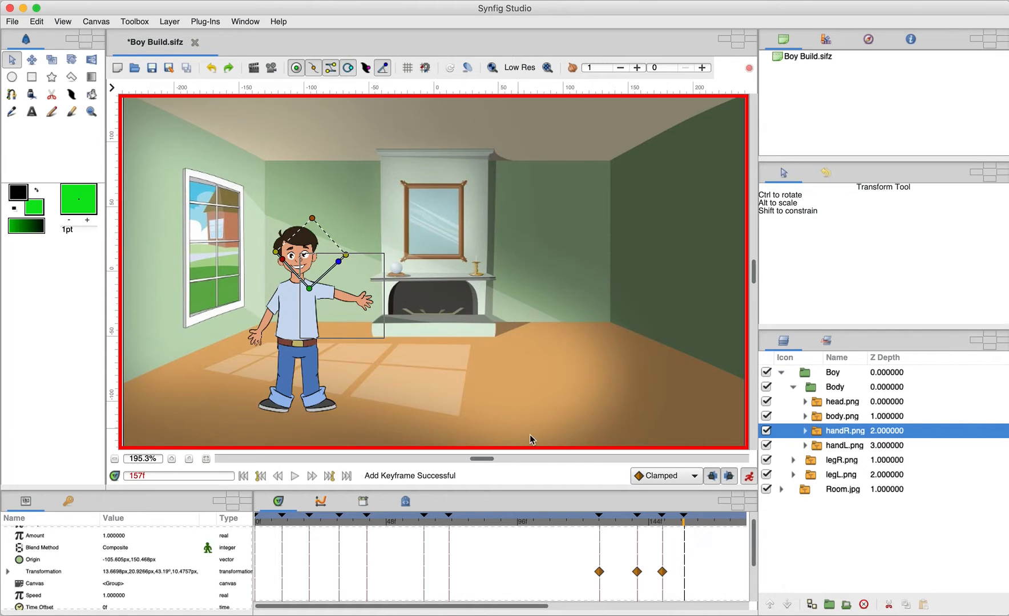
{"action": "left_click_drag", "start_coordinate": [339, 263], "coordinate": [318, 250]}
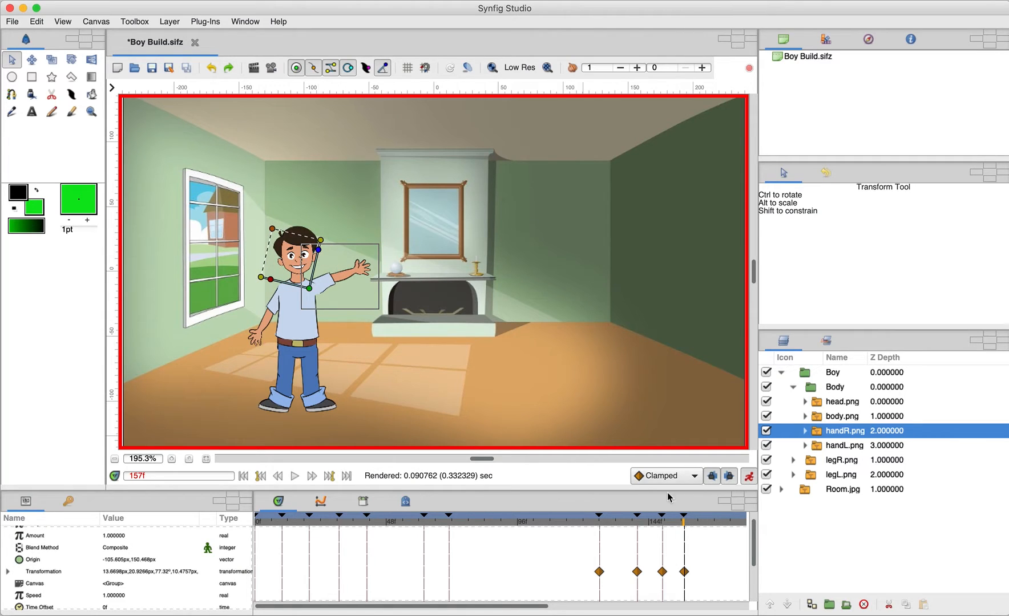
Add a keyframe at frame 166 and lower the handR.png arm to a rotation of about 41°
{"action": "left_click_drag", "start_coordinate": [685, 522], "coordinate": [711, 526]}
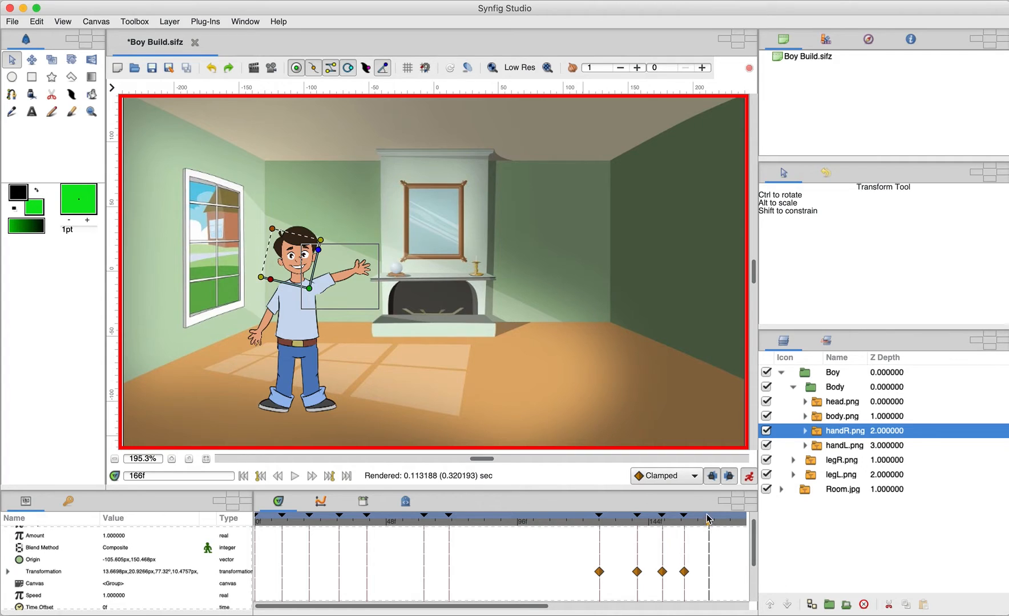
{"action": "right_click", "coordinate": [708, 518]}
{"action": "left_click", "coordinate": [718, 523]}
{"action": "left_click_drag", "start_coordinate": [550, 609], "coordinate": [688, 606]}
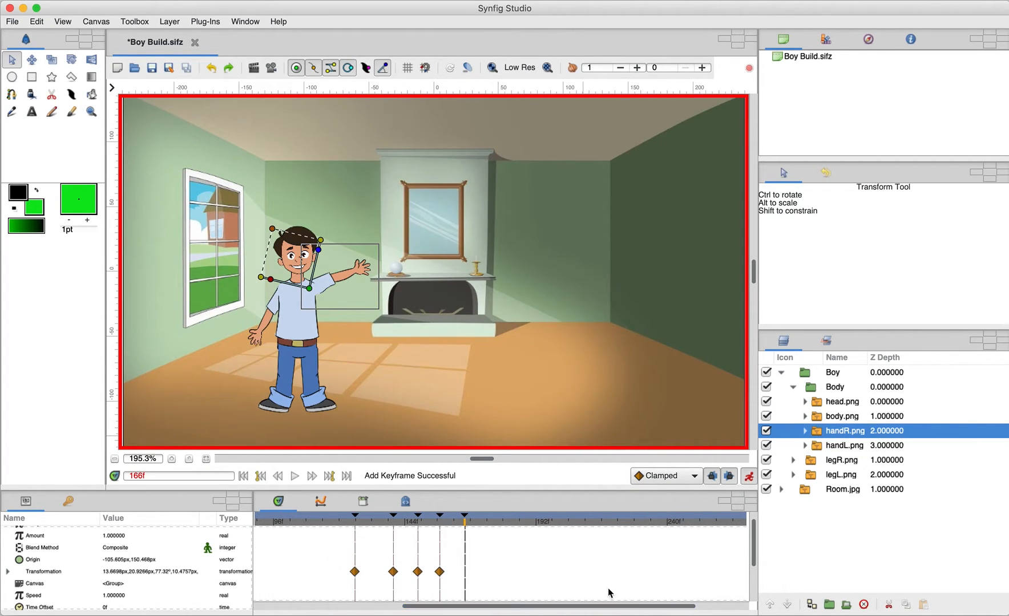
{"action": "left_click_drag", "start_coordinate": [319, 250], "coordinate": [335, 272]}
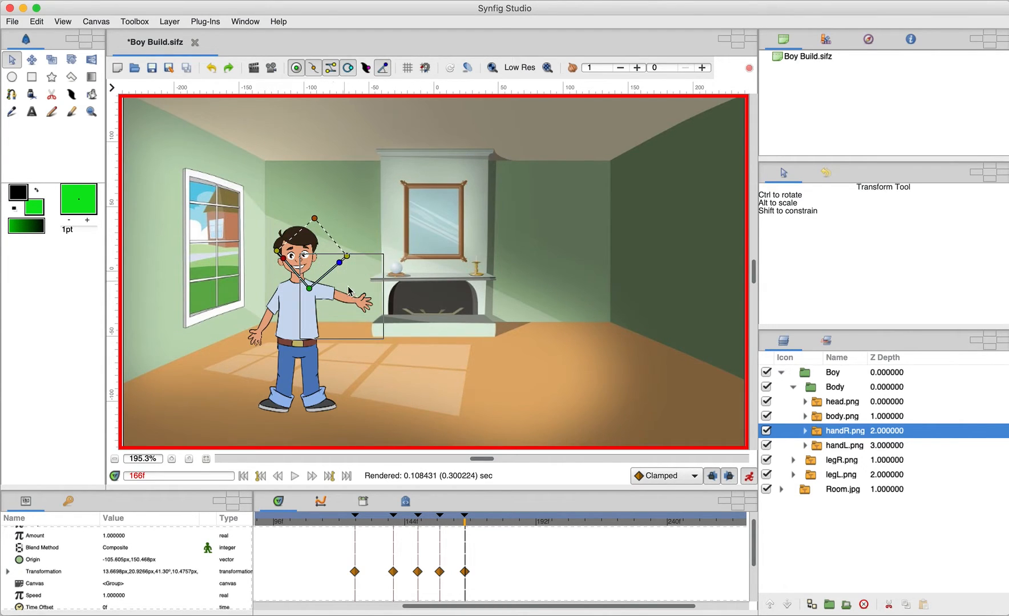
Add a keyframe at frame 176 and raise the handR.png arm to a rotation of about 73°
{"action": "left_click_drag", "start_coordinate": [465, 524], "coordinate": [492, 526]}
{"action": "left_click", "coordinate": [492, 526]}
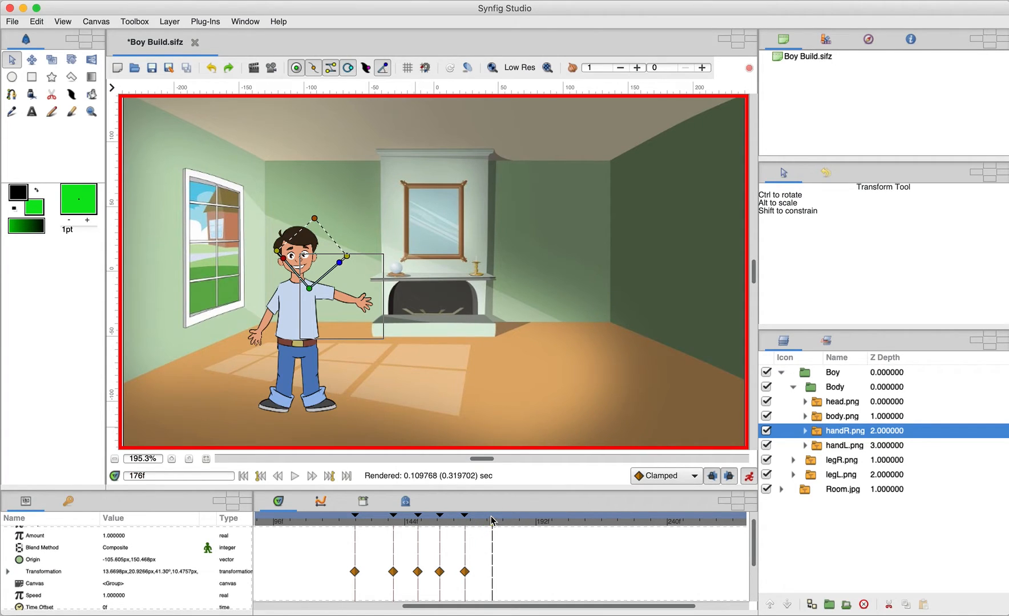
{"action": "right_click", "coordinate": [492, 521]}
{"action": "left_click", "coordinate": [502, 525]}
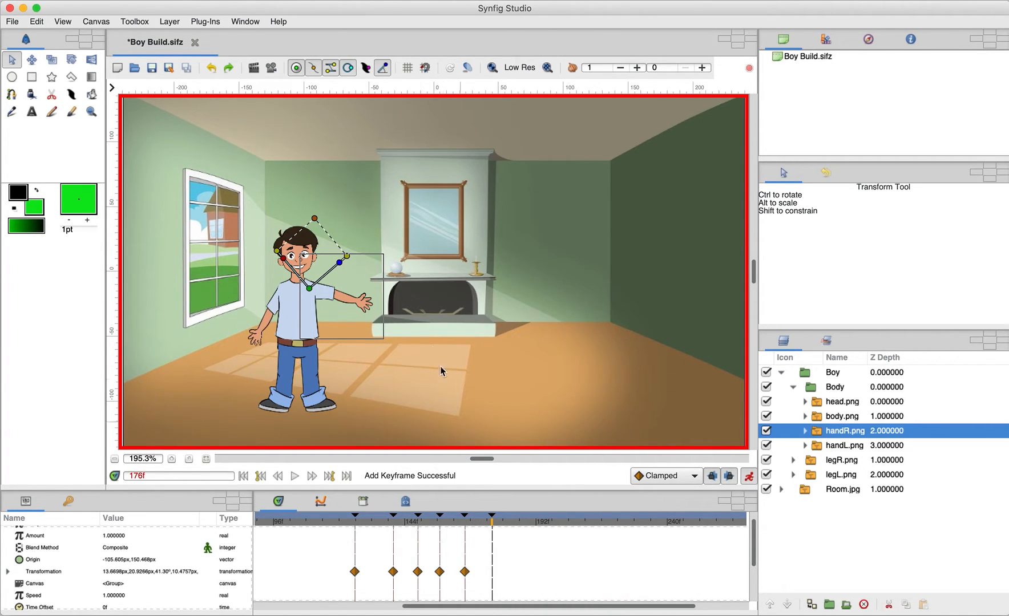
{"action": "left_click_drag", "start_coordinate": [338, 258], "coordinate": [324, 251]}
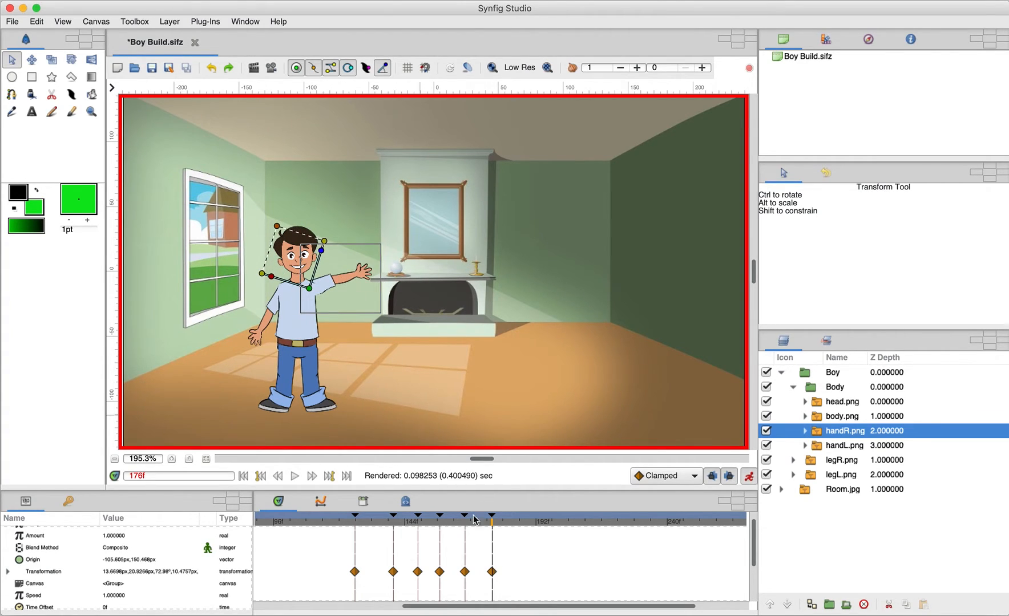
Add a keyframe at frame 204 and rotate the handR.png arm back down to the boy's side, about 0°
{"action": "left_click_drag", "start_coordinate": [494, 531], "coordinate": [568, 524]}
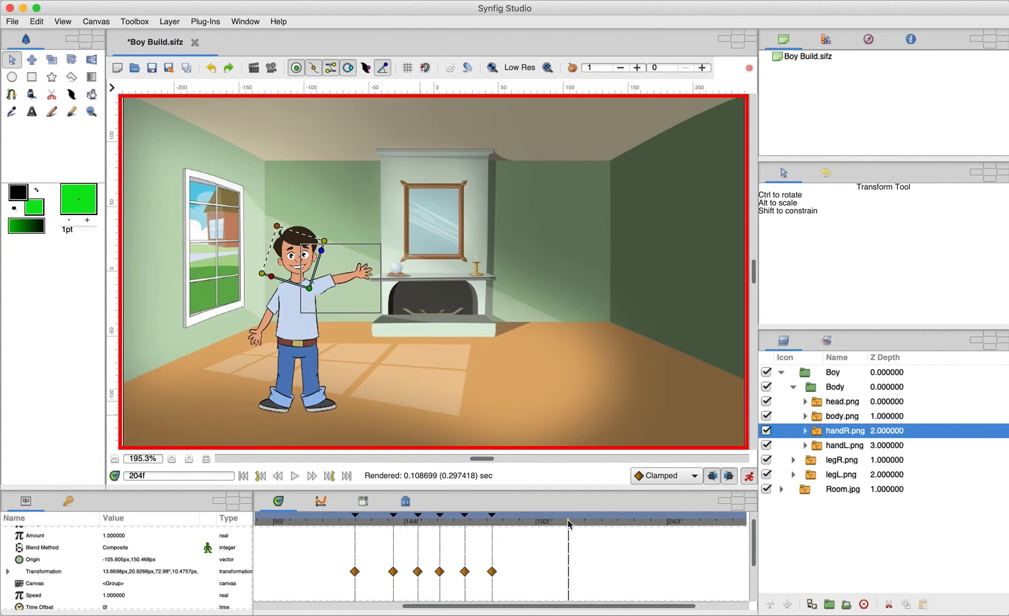
{"action": "right_click", "coordinate": [568, 518]}
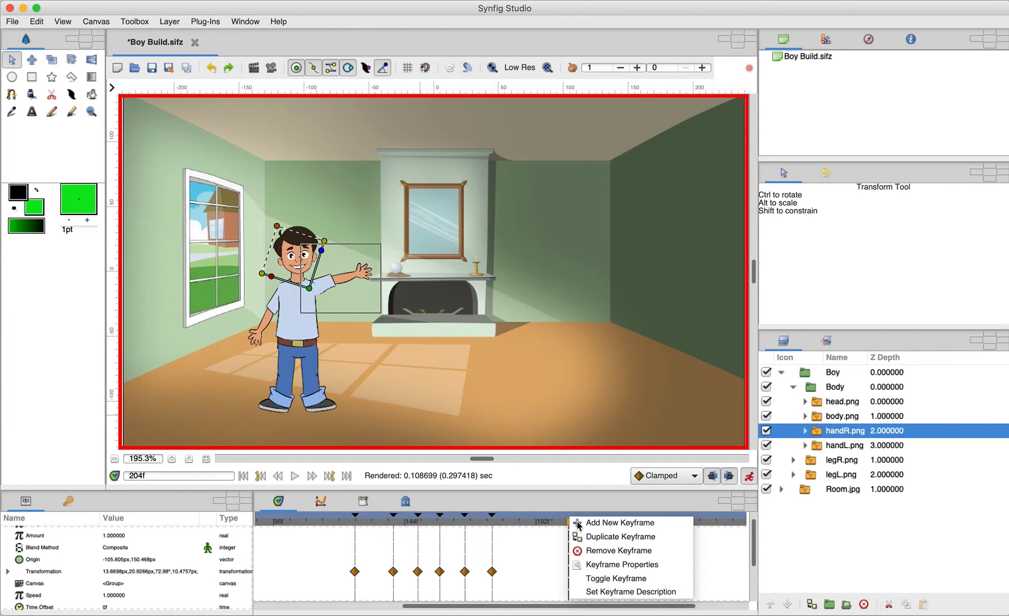
{"action": "left_click", "coordinate": [579, 523]}
{"action": "left_click_drag", "start_coordinate": [321, 251], "coordinate": [354, 293]}
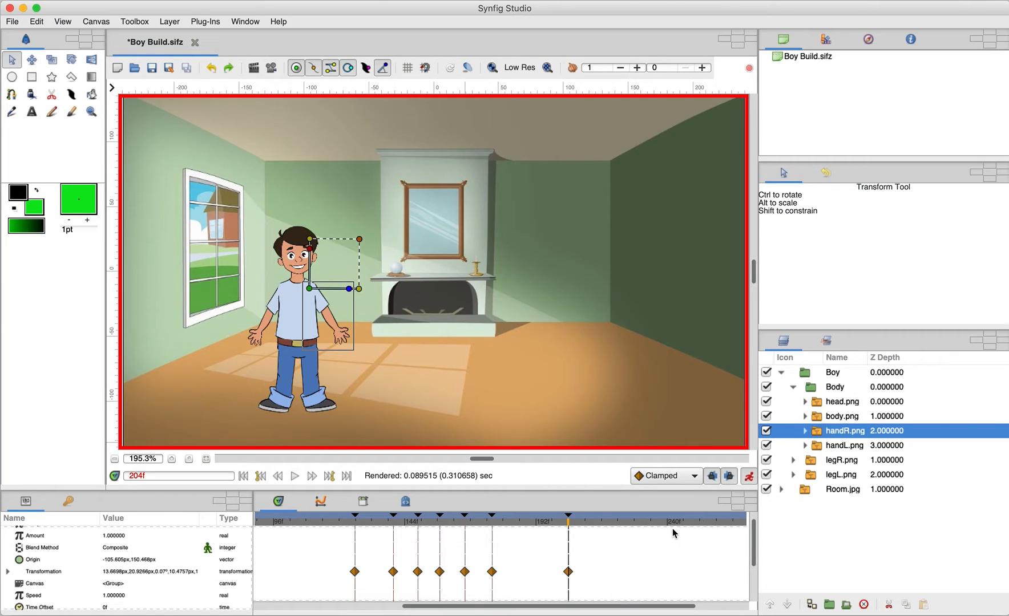
Select the Boy group and add a keyframe at frame 210 to hold his current position
{"action": "left_click", "coordinate": [807, 377]}
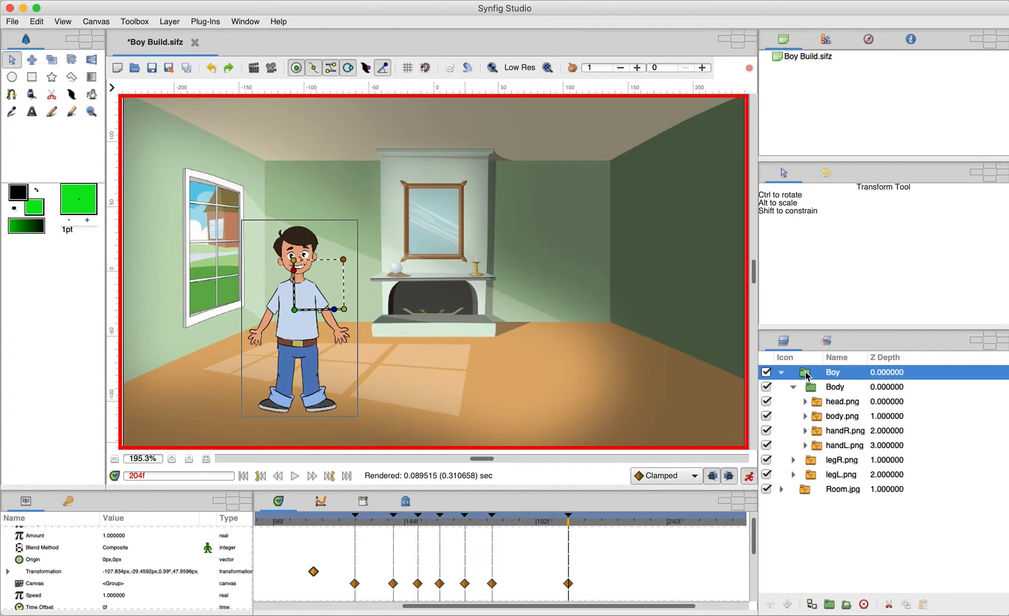
{"action": "left_click_drag", "start_coordinate": [569, 525], "coordinate": [585, 524]}
{"action": "right_click", "coordinate": [585, 521]}
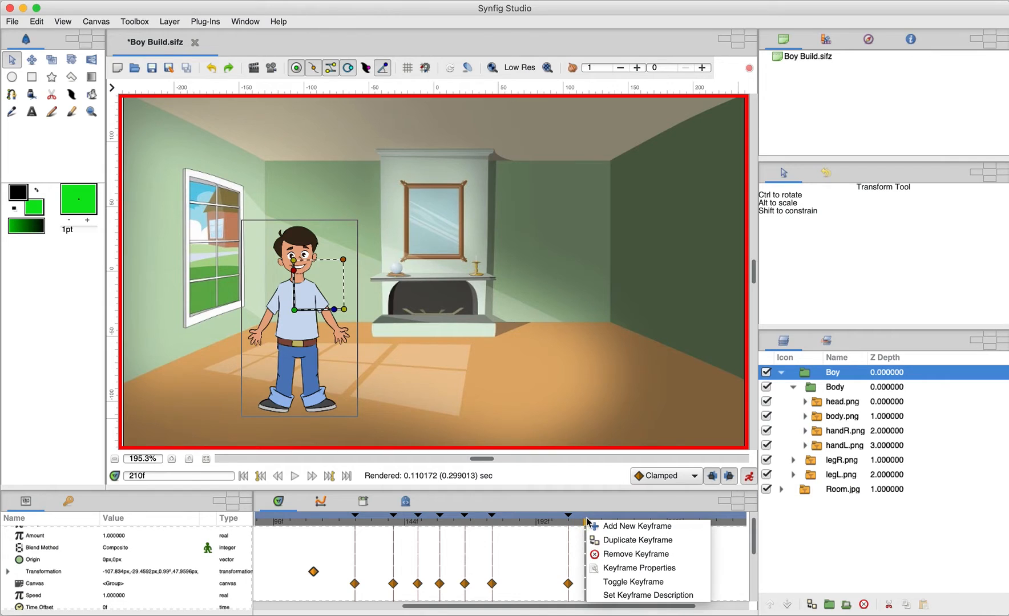
{"action": "left_click", "coordinate": [594, 530]}
Add a keyframe at frame 261 and move the Boy group in front of the fireplace, to an offset of about 0px, -28px
{"action": "left_click_drag", "start_coordinate": [587, 525], "coordinate": [724, 527]}
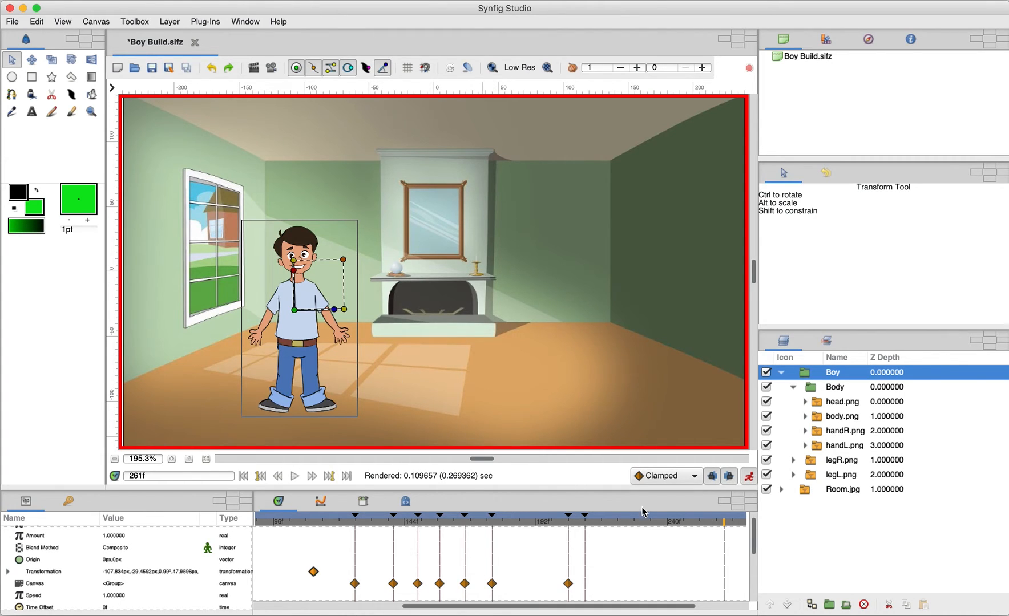
{"action": "right_click", "coordinate": [723, 521]}
{"action": "left_click", "coordinate": [741, 525]}
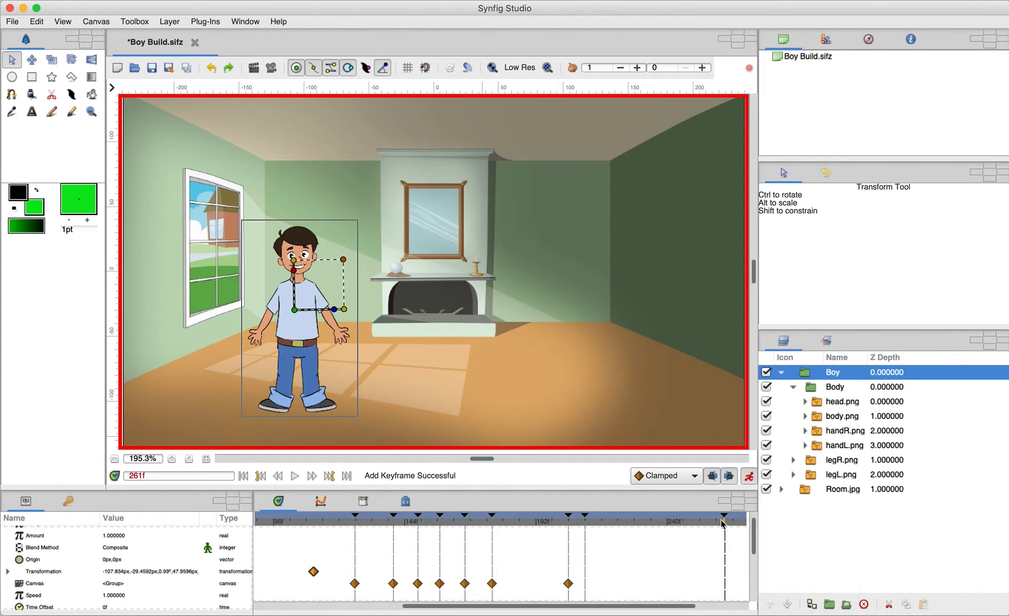
{"action": "left_click_drag", "start_coordinate": [295, 310], "coordinate": [435, 312]}
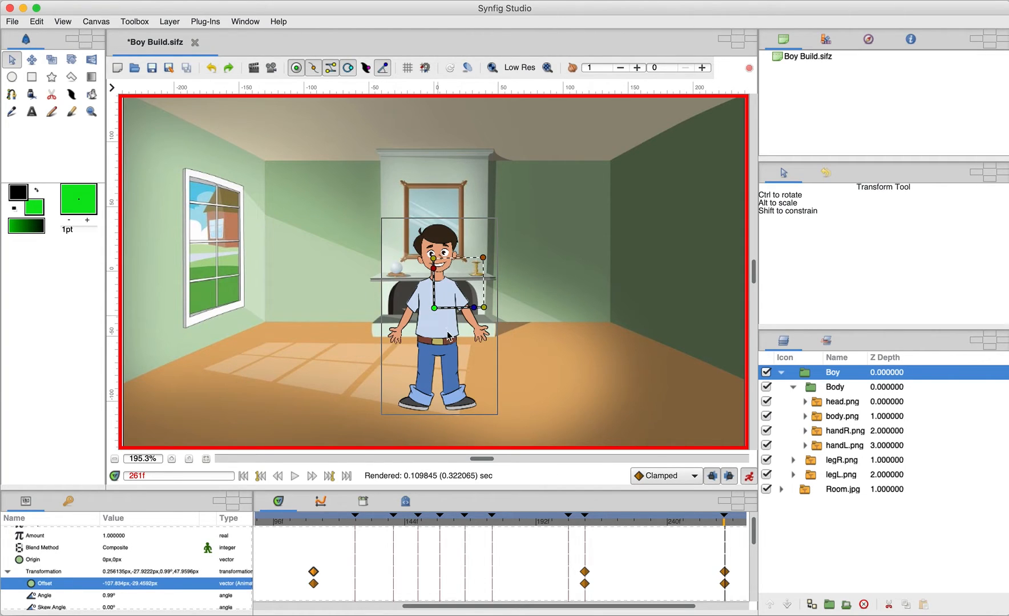
Render a preview of the whole animation, play it through and close the preview
{"action": "left_click_drag", "start_coordinate": [601, 611], "coordinate": [367, 610]}
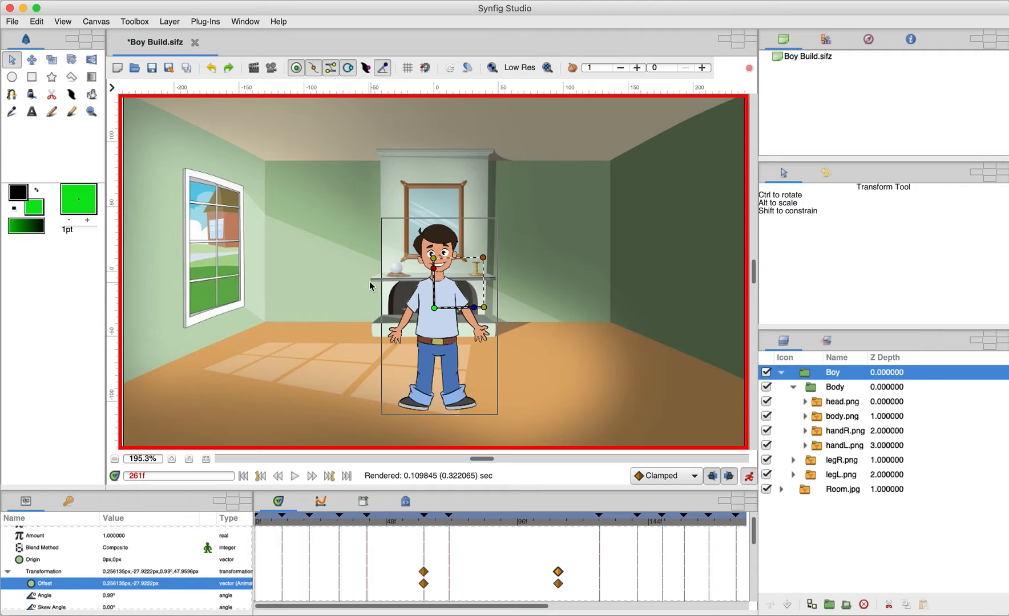
{"action": "left_click", "coordinate": [271, 68]}
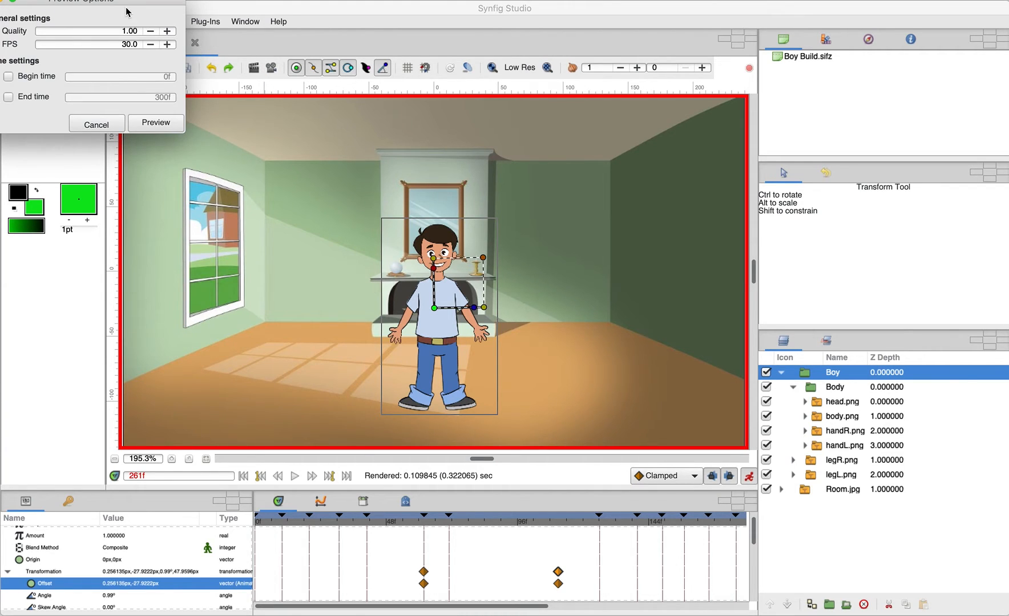
{"action": "left_click_drag", "start_coordinate": [125, 7], "coordinate": [477, 192]}
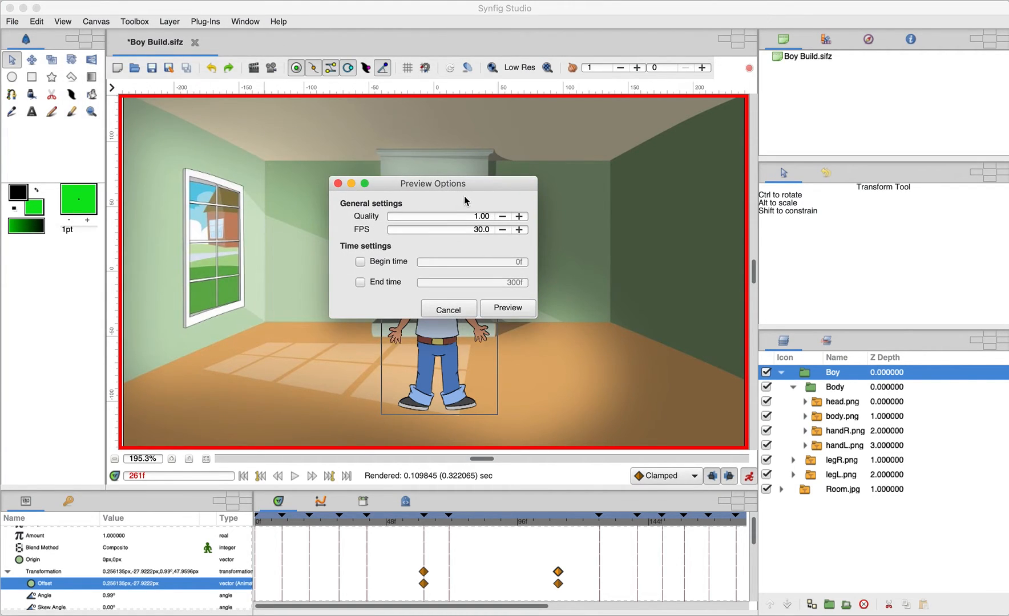
{"action": "left_click", "coordinate": [512, 308]}
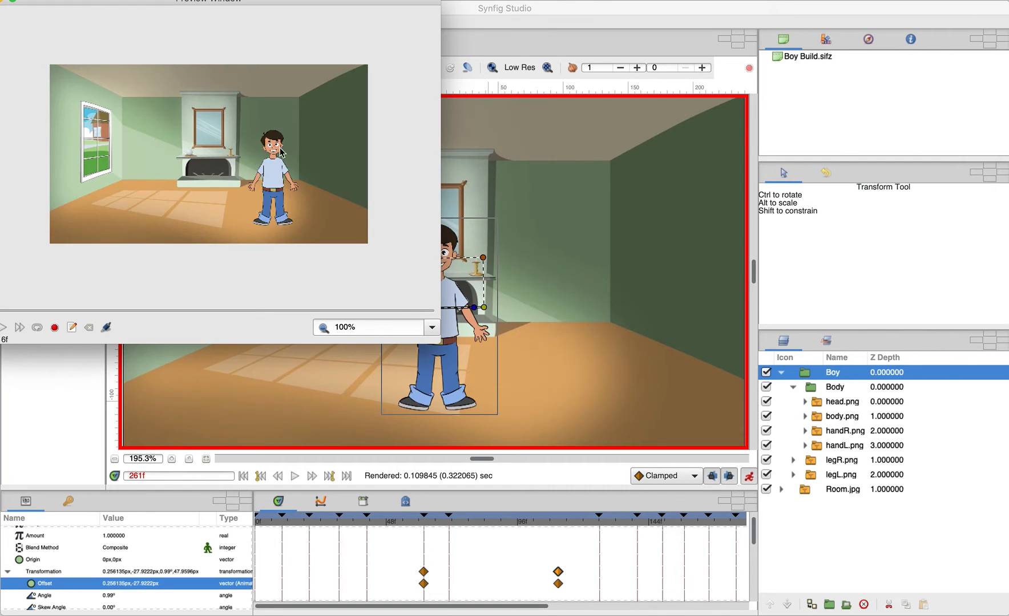
{"action": "left_click_drag", "start_coordinate": [184, 5], "coordinate": [400, 97]}
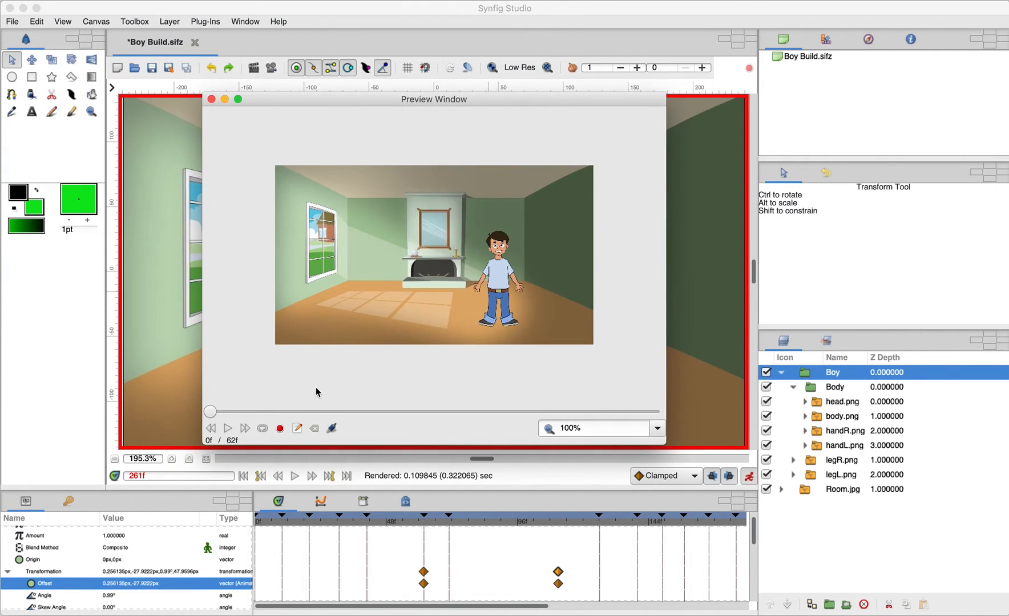
{"action": "left_click", "coordinate": [227, 429]}
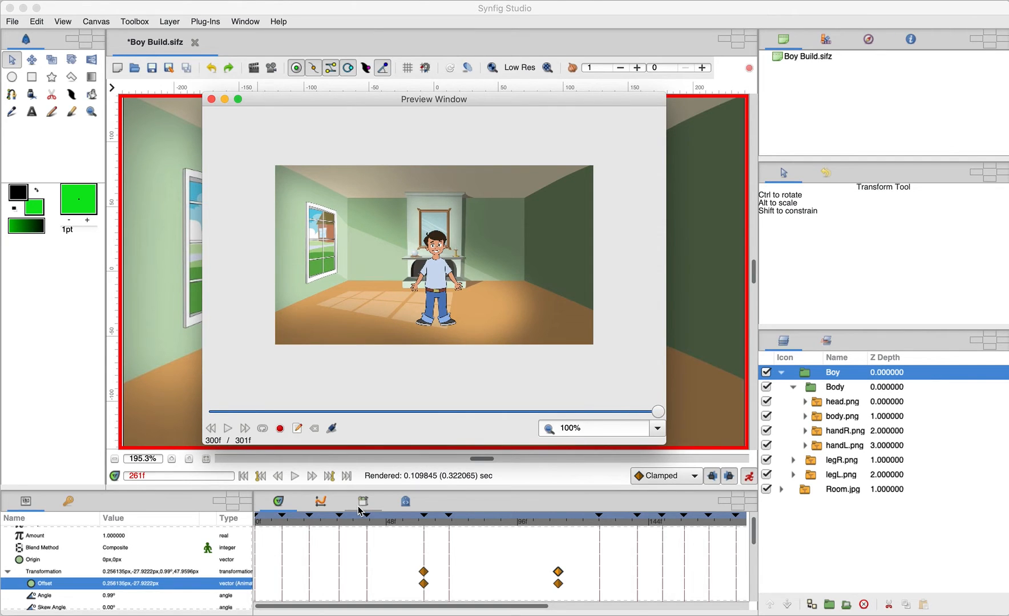
{"action": "left_click", "coordinate": [211, 100]}
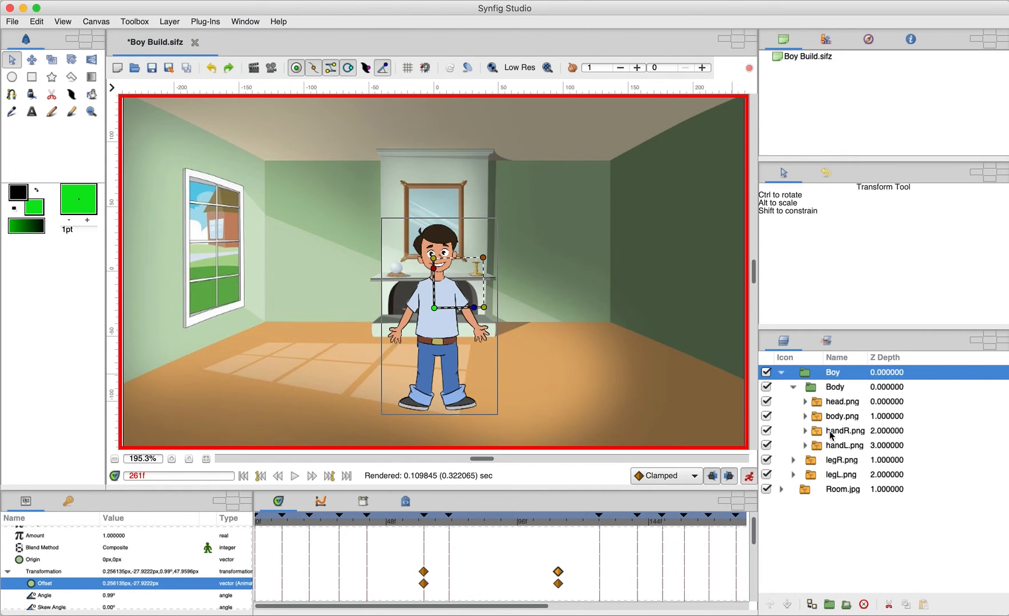
Examine the waypoints of head.png and handR.png along the timeline and the options for handR.png's first waypoint
{"action": "left_click", "coordinate": [837, 403]}
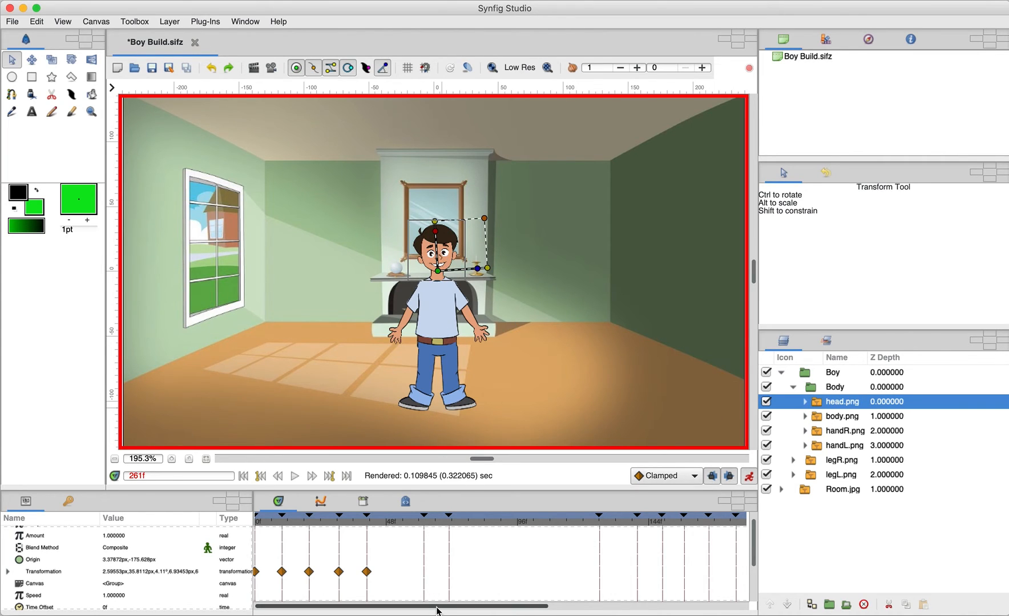
{"action": "left_click", "coordinate": [839, 434]}
{"action": "left_click_drag", "start_coordinate": [521, 606], "coordinate": [701, 608]}
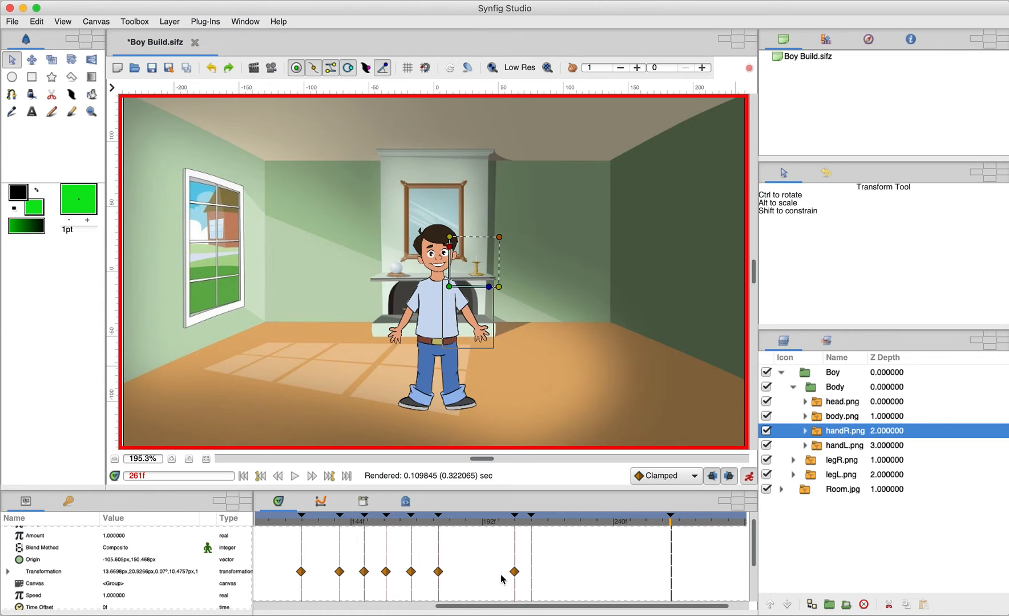
{"action": "left_click_drag", "start_coordinate": [503, 608], "coordinate": [281, 612]}
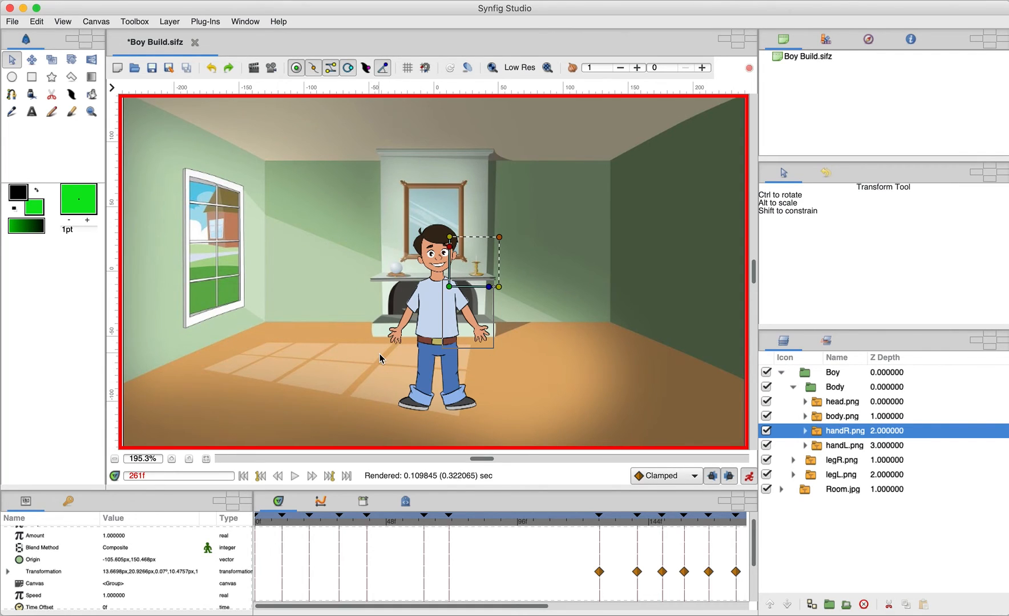
{"action": "right_click", "coordinate": [598, 572]}
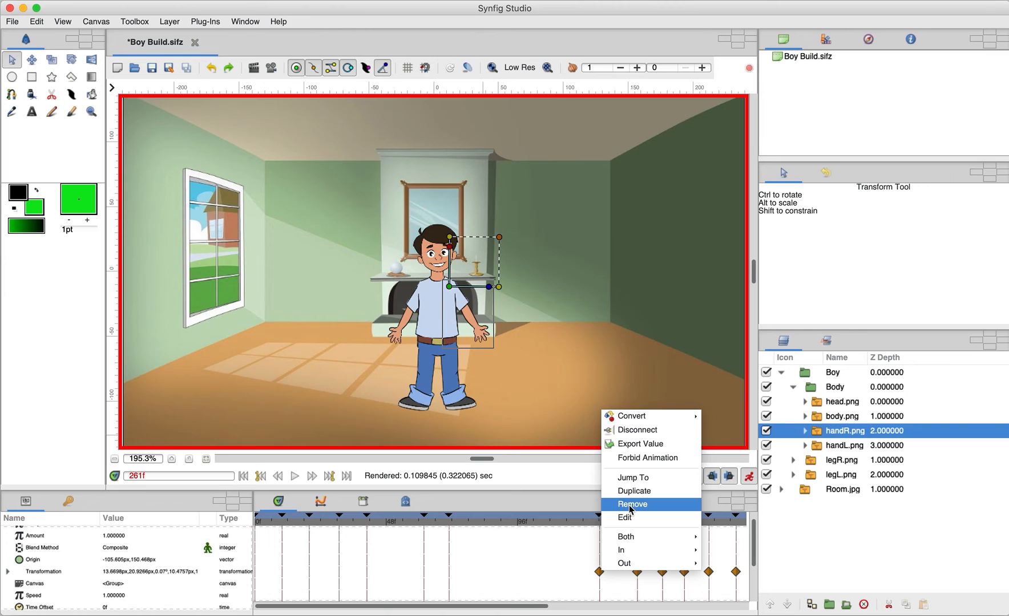
{"action": "left_click", "coordinate": [533, 477]}
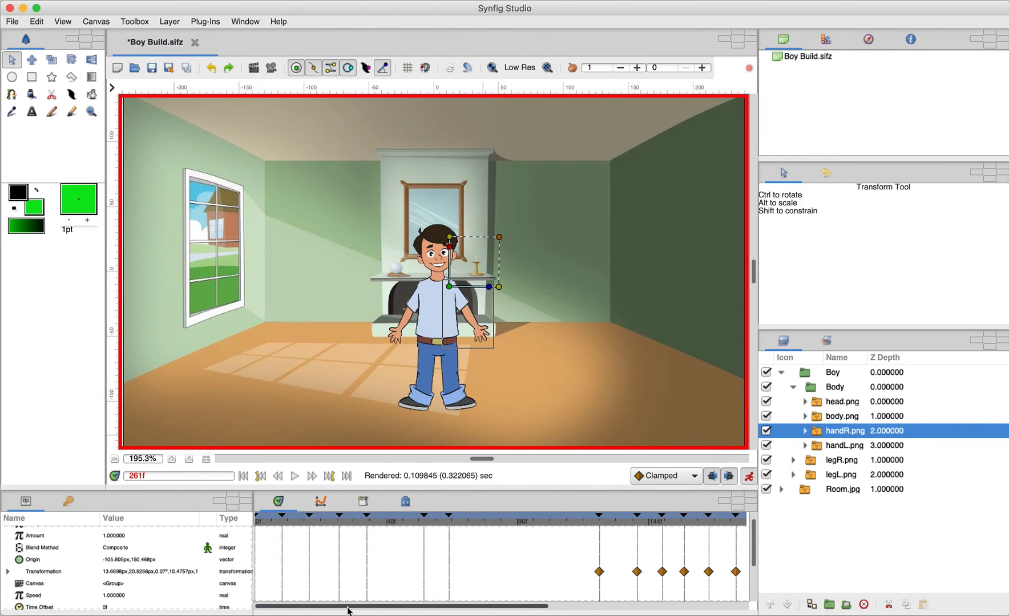
Examine the Boy group's Transformation waypoints and the options offered for the parameter and its first waypoint
{"action": "left_click", "coordinate": [807, 376]}
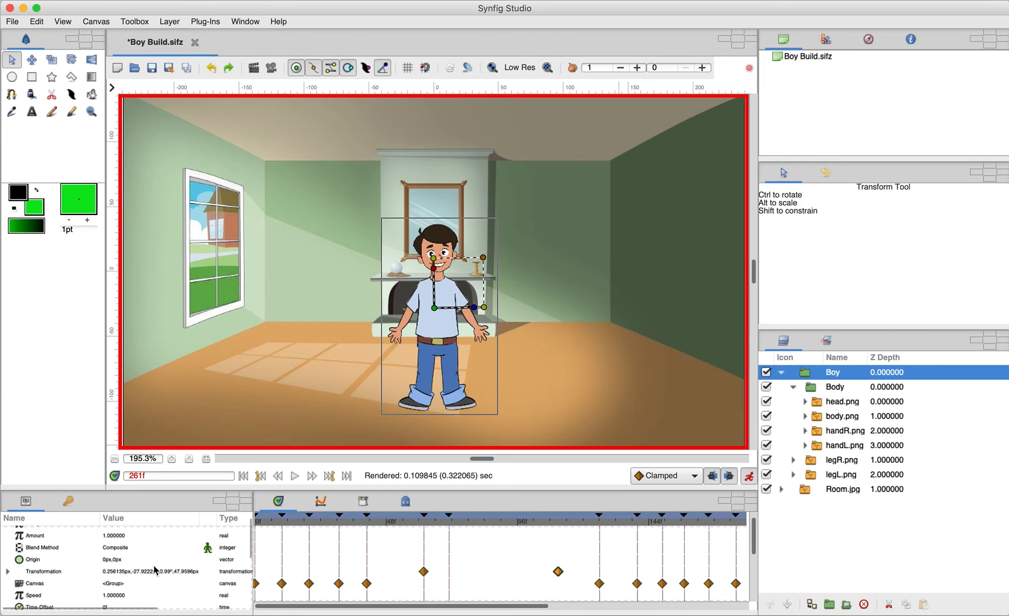
{"action": "mouse_move", "coordinate": [251, 539]}
{"action": "left_mouse_down"}
{"action": "mouse_move", "coordinate": [253, 599]}
{"action": "mouse_move", "coordinate": [252, 541]}
{"action": "left_mouse_up"}
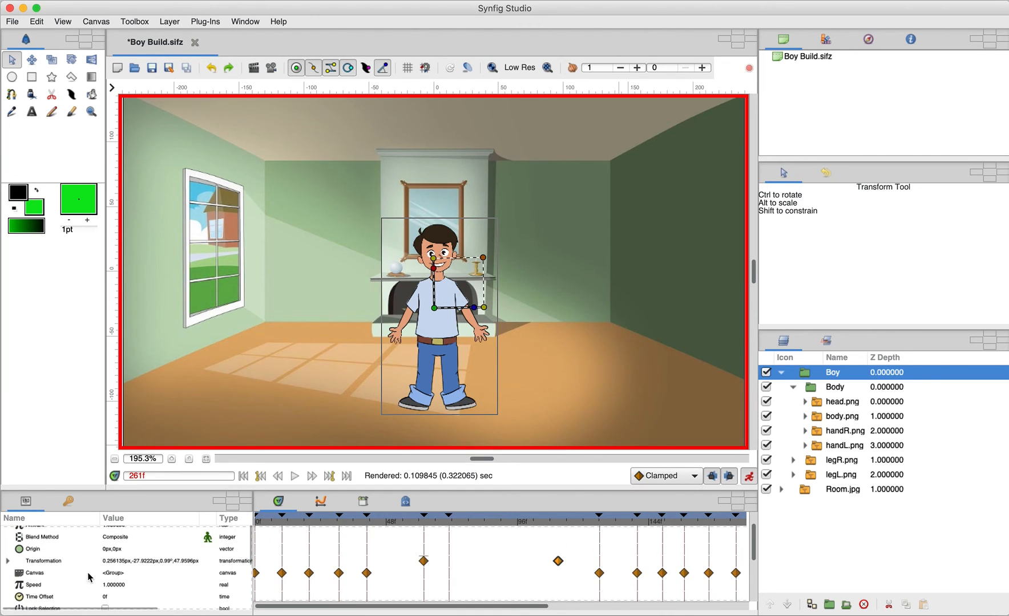
{"action": "right_click", "coordinate": [53, 563]}
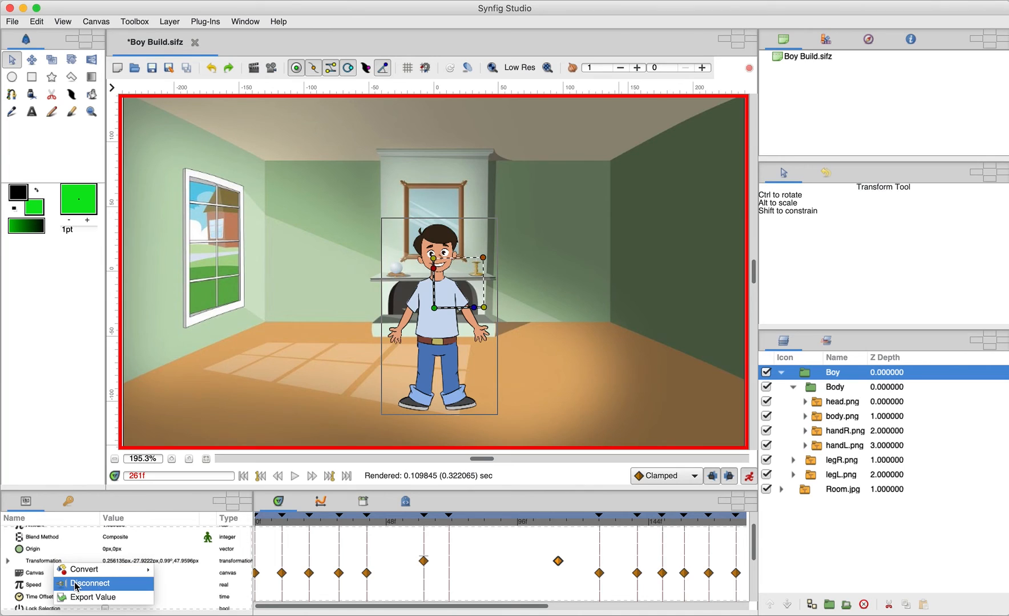
{"action": "left_click", "coordinate": [75, 403]}
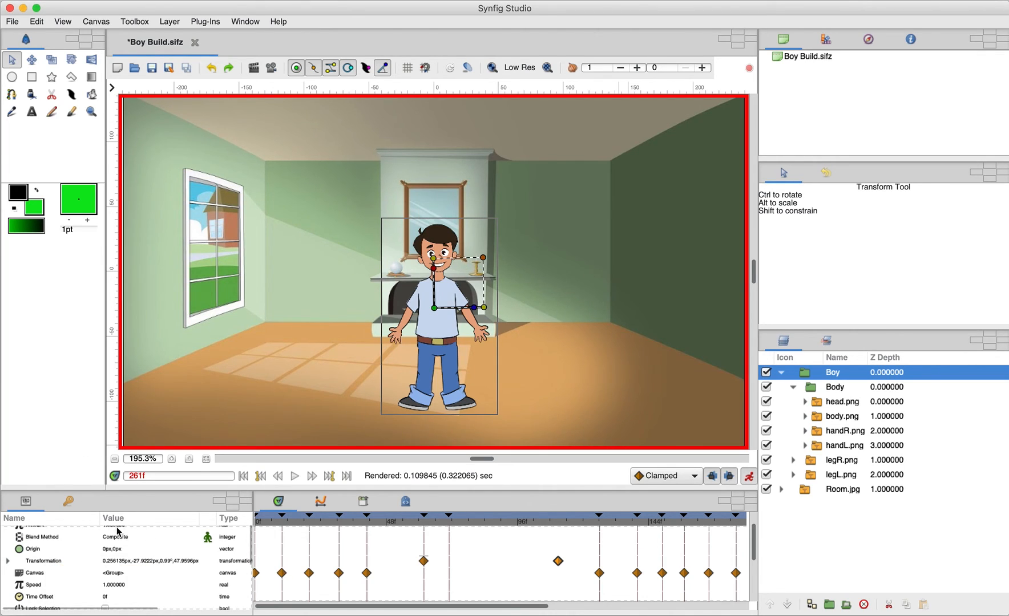
{"action": "right_click", "coordinate": [424, 562]}
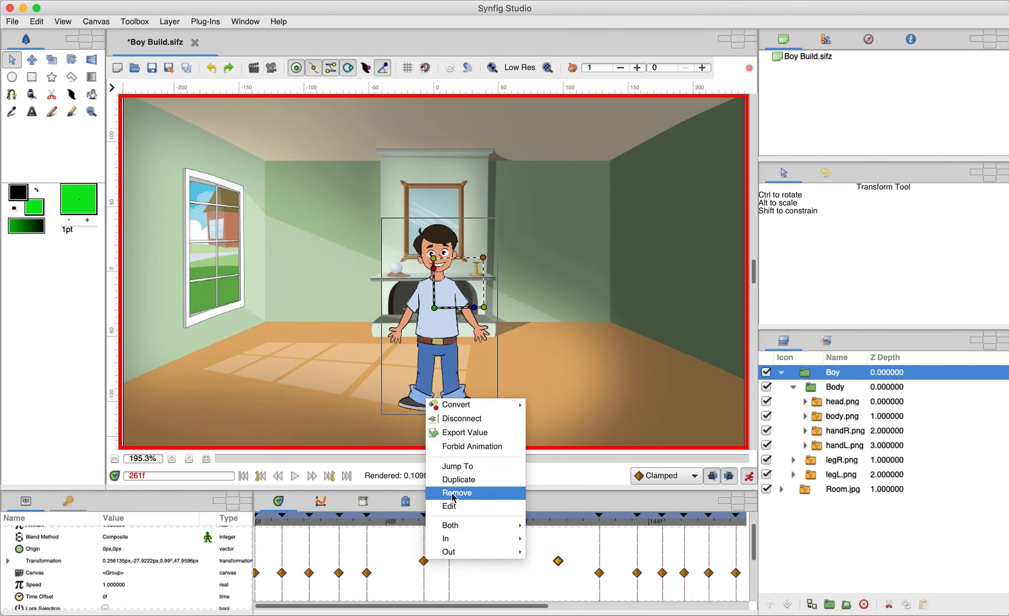
{"action": "left_click", "coordinate": [292, 393]}
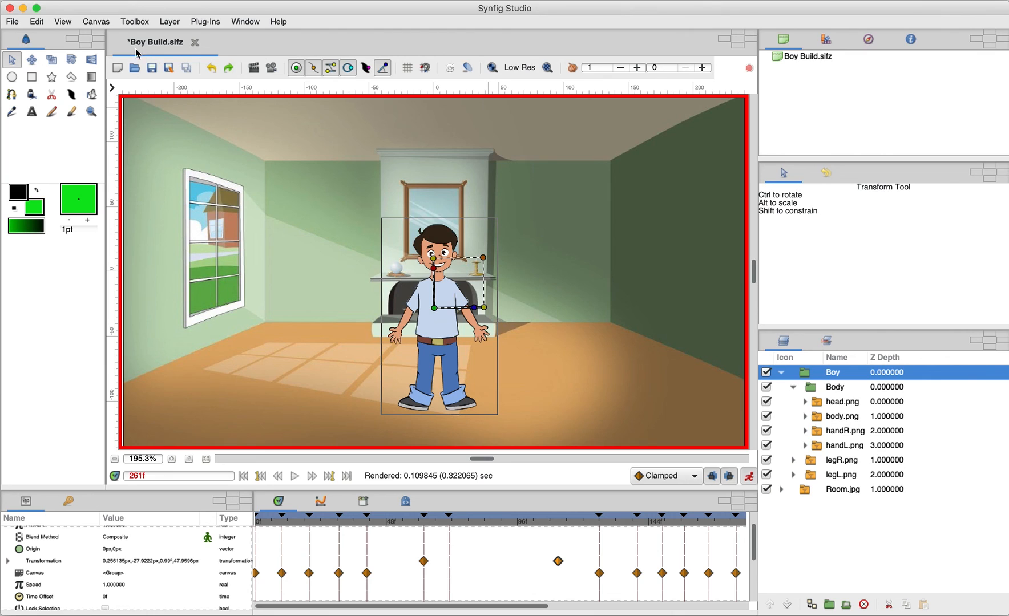
Save the project as a new file named Boy Animate.sifz on the Desktop
{"action": "left_click", "coordinate": [13, 23]}
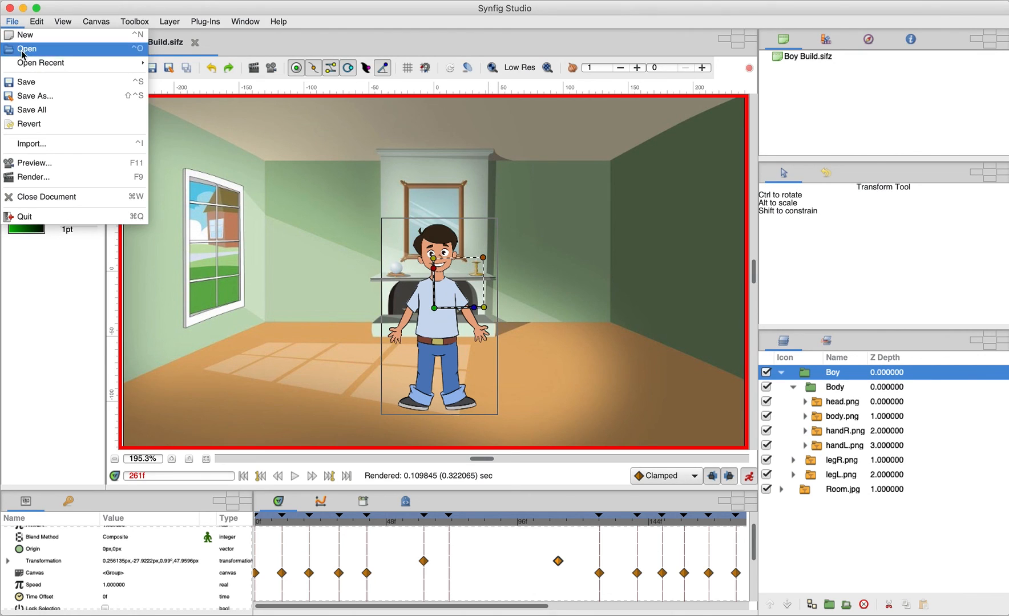
{"action": "left_click", "coordinate": [36, 97]}
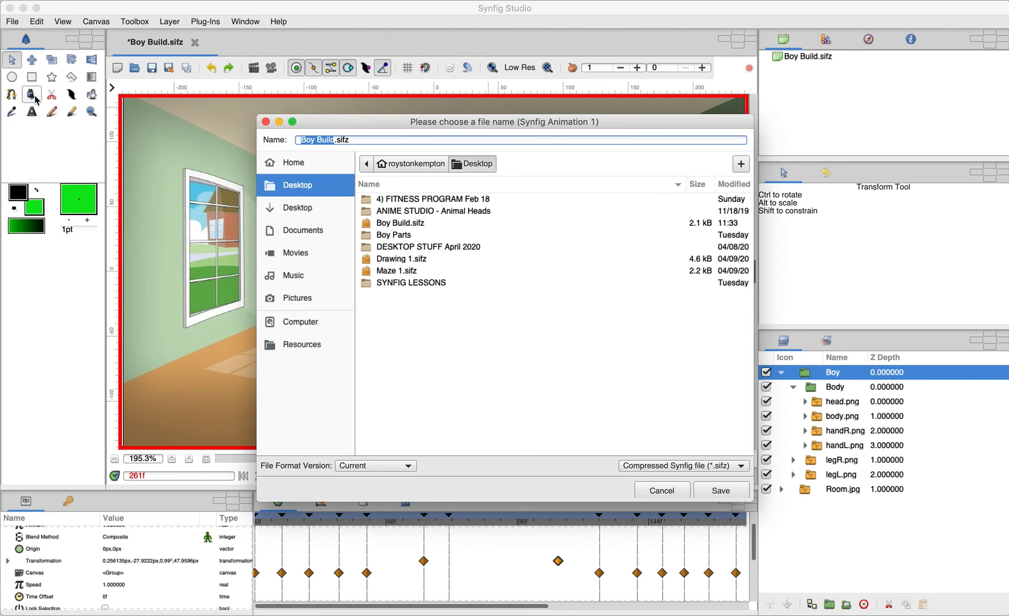
{"action": "key", "text": "Right"}
{"action": "key", "text": "BackSpace"}
{"action": "key", "text": "BackSpace"}
{"action": "key", "text": "BackSpace"}
{"action": "key", "text": "BackSpace"}
{"action": "key", "text": "BackSpace"}
{"action": "type", "text": "Animate"}
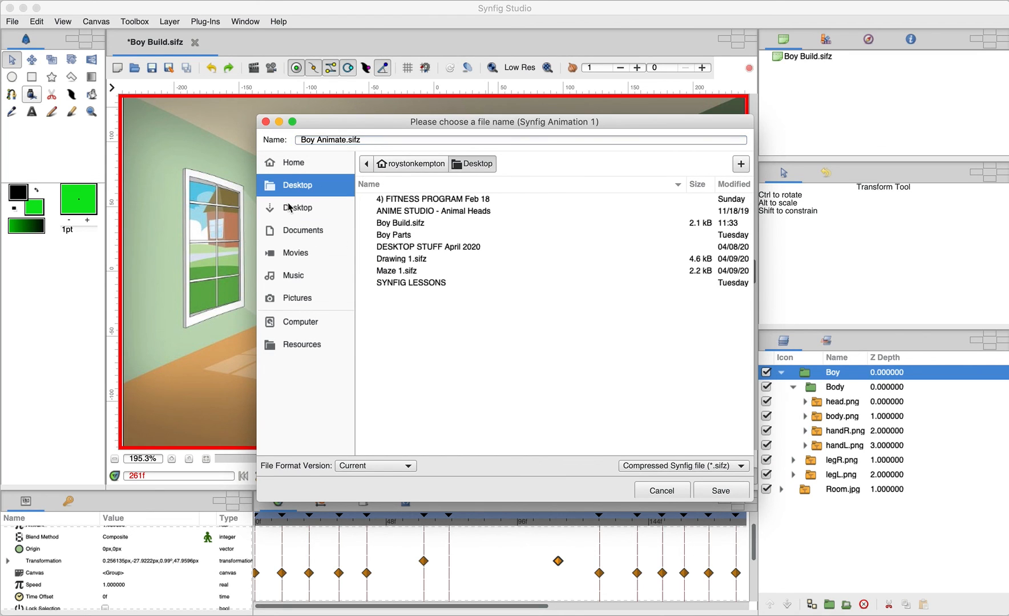
{"action": "left_click", "coordinate": [720, 492]}
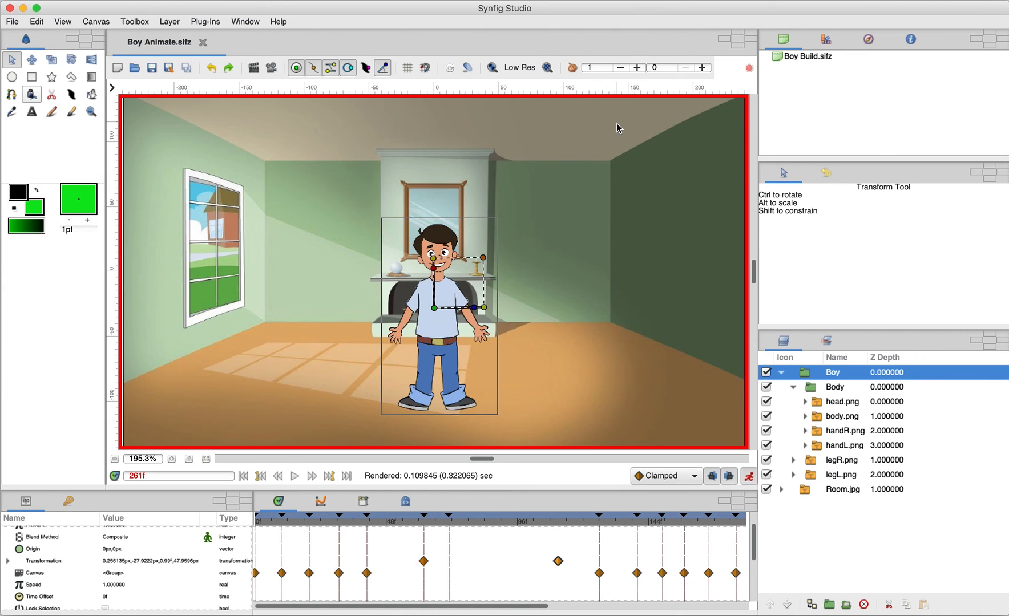
{"action": "left_click", "coordinate": [237, 615]}
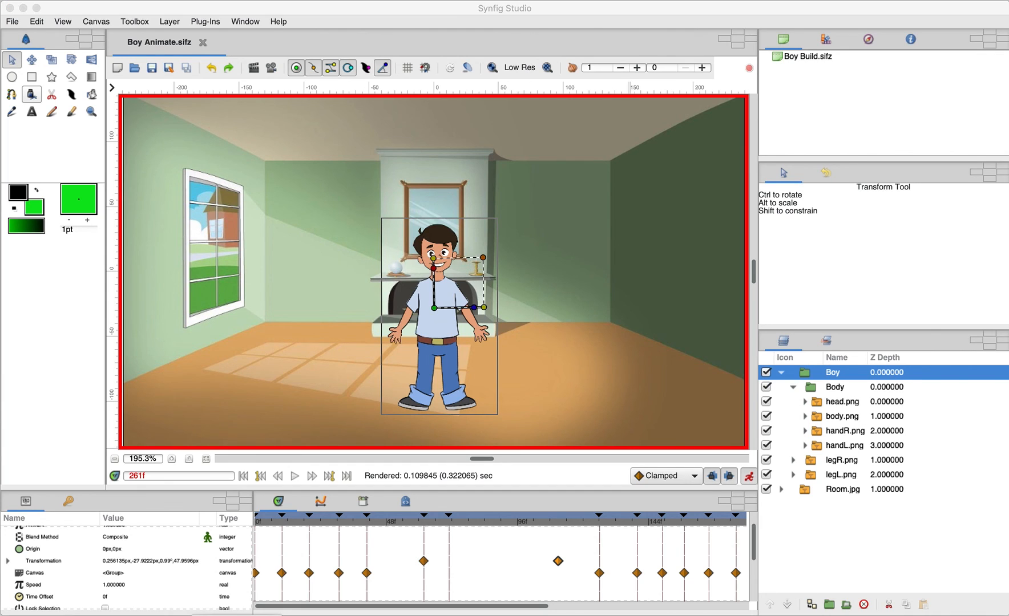